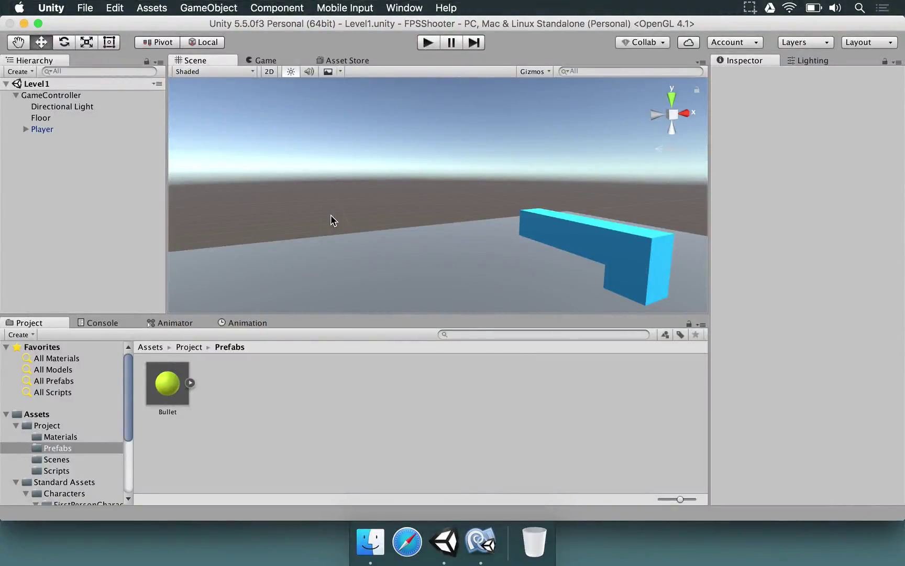
Select Player in the Hierarchy and open its Player script in MonoDevelop.
left_click(73, 129)
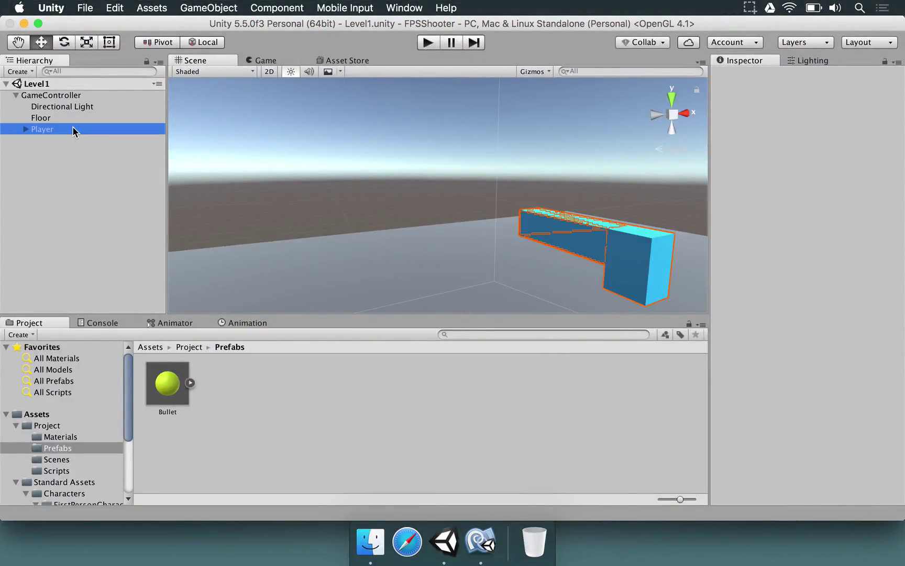
double_click(837, 241)
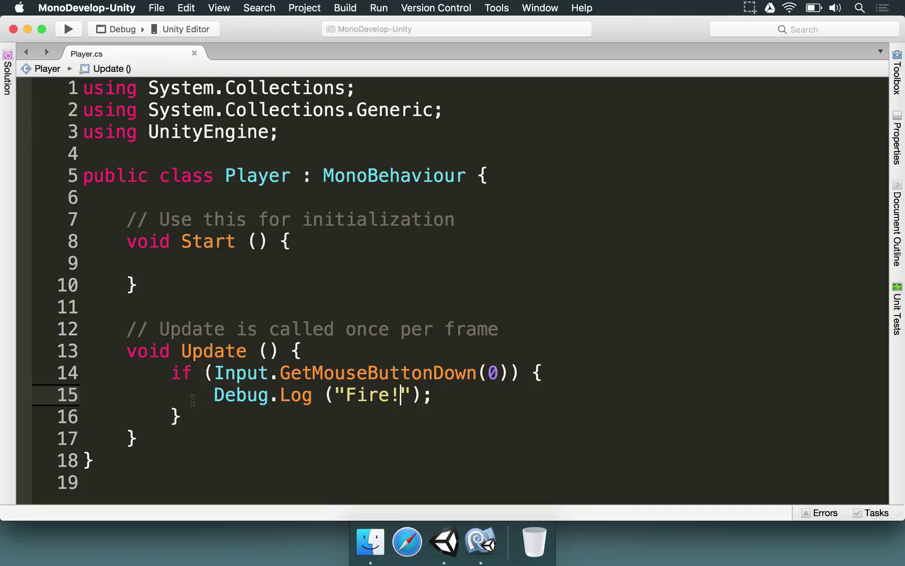
Declare 'public GameObject bulletPrefab;' at the top of the Player class, above Start.
left_click_drag(213, 394, 481, 385)
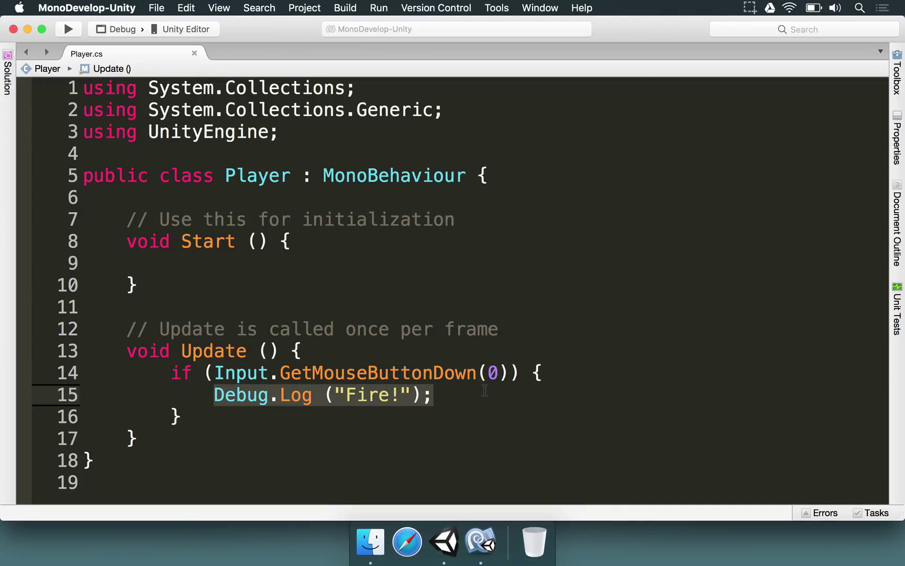
left_click(285, 200)
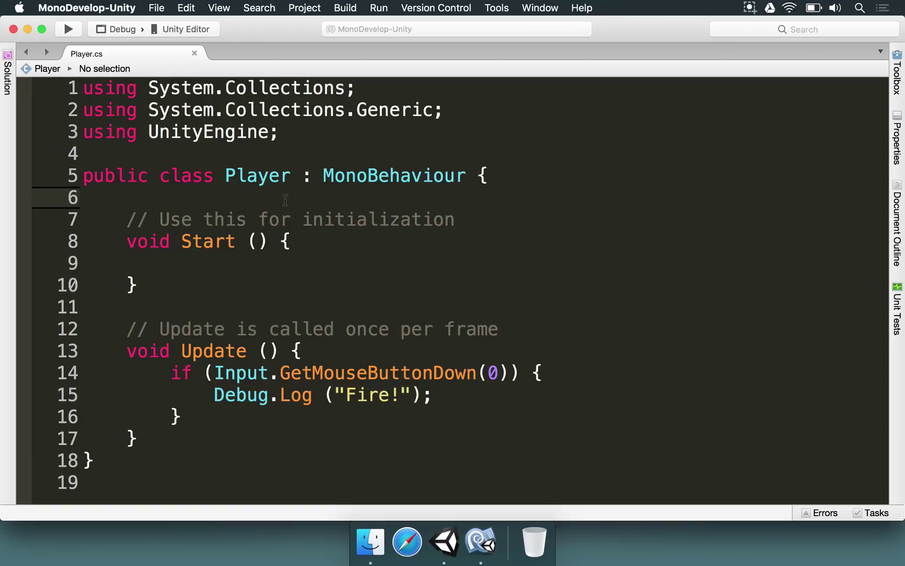
key("Return")
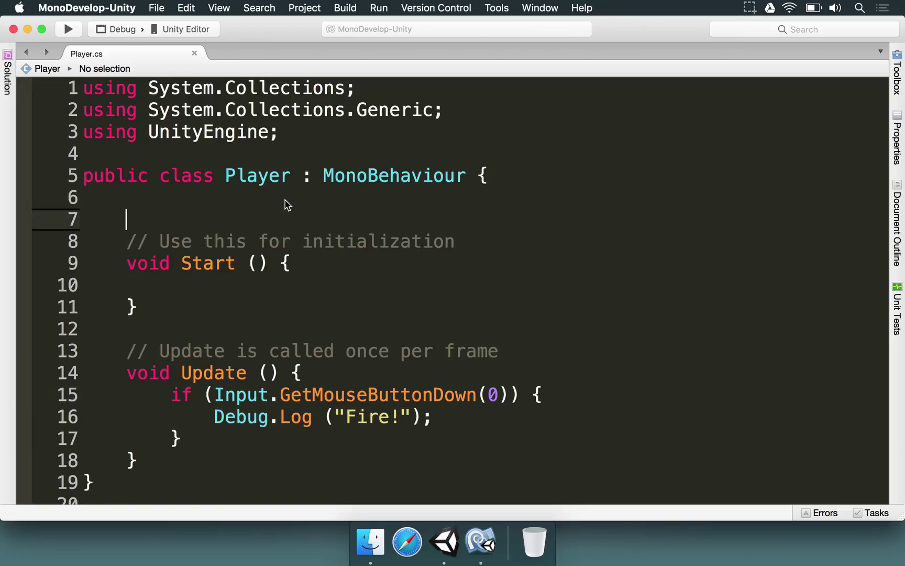
key("Return")
key("Up")
type("pu")
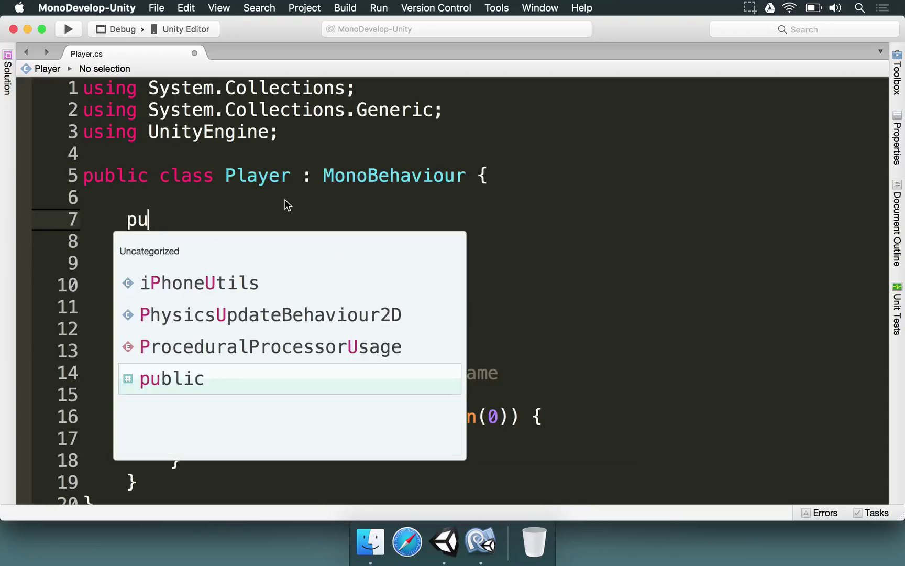
type("blic GameObject bulletPrefab;")
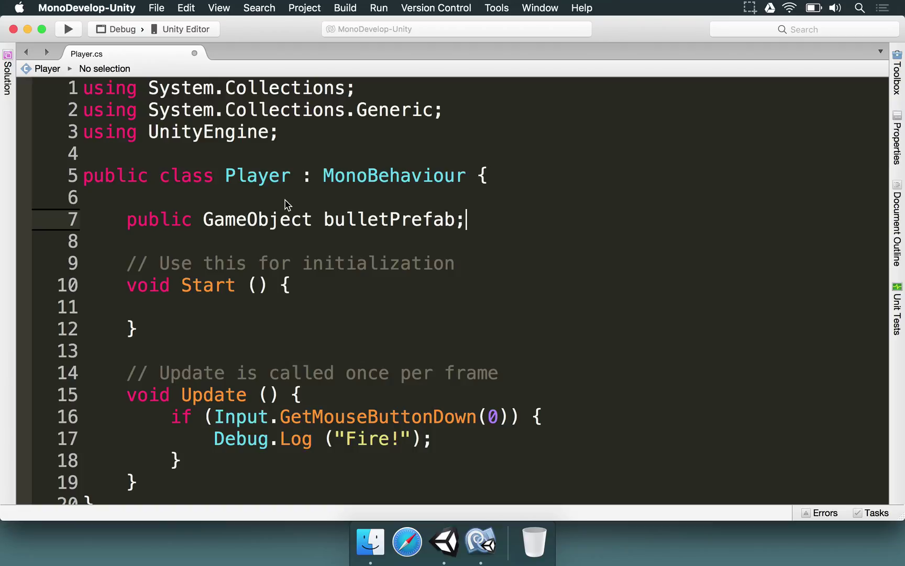
left_click(340, 285)
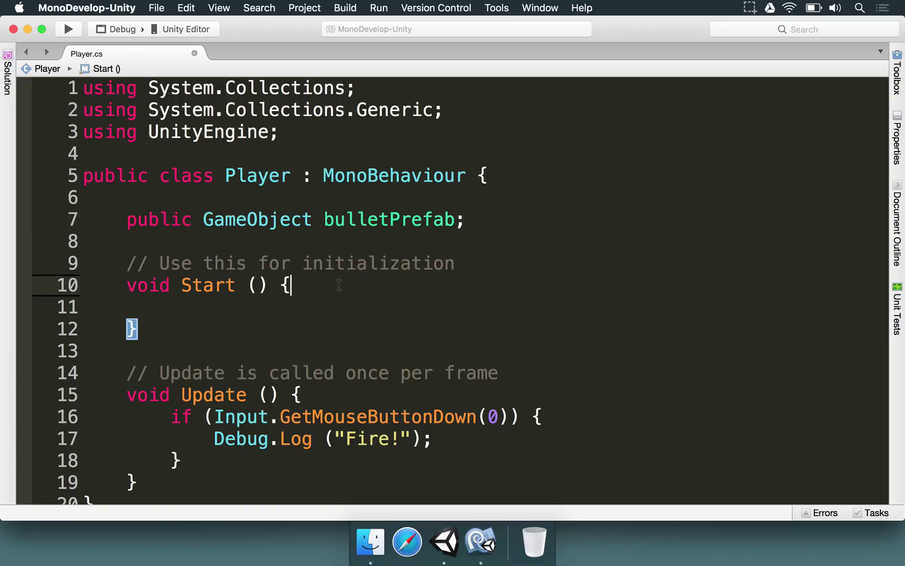
left_click(444, 541)
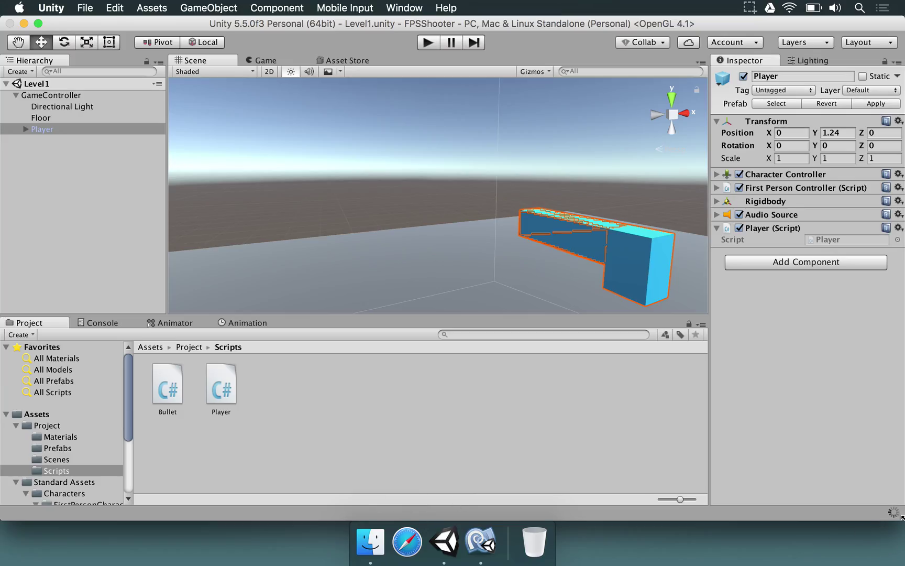
Drag the Bullet prefab from Assets/Project/Prefabs into Player's Bullet Prefab field, then select the FPSController prefab.
left_click(42, 97)
left_click(43, 131)
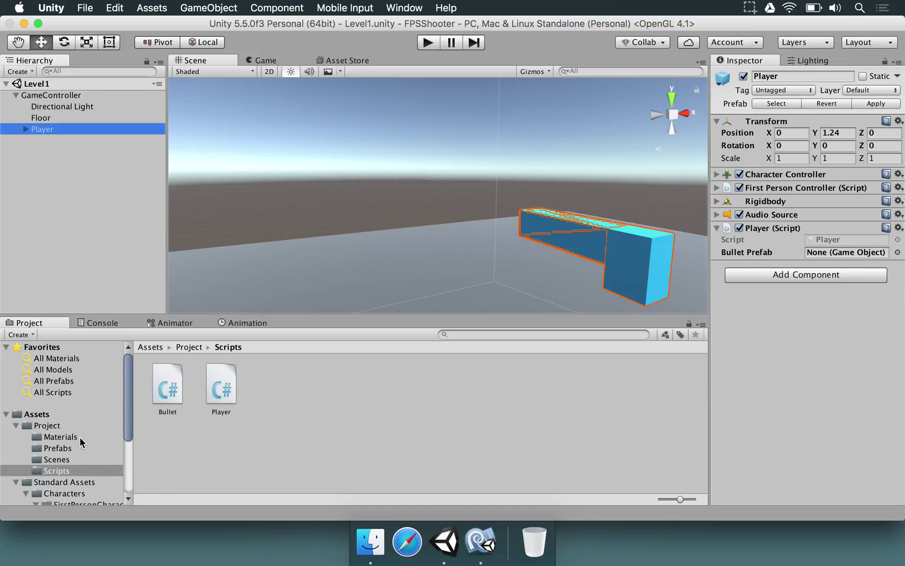
scroll(78, 438, "down", 3)
left_click(54, 414)
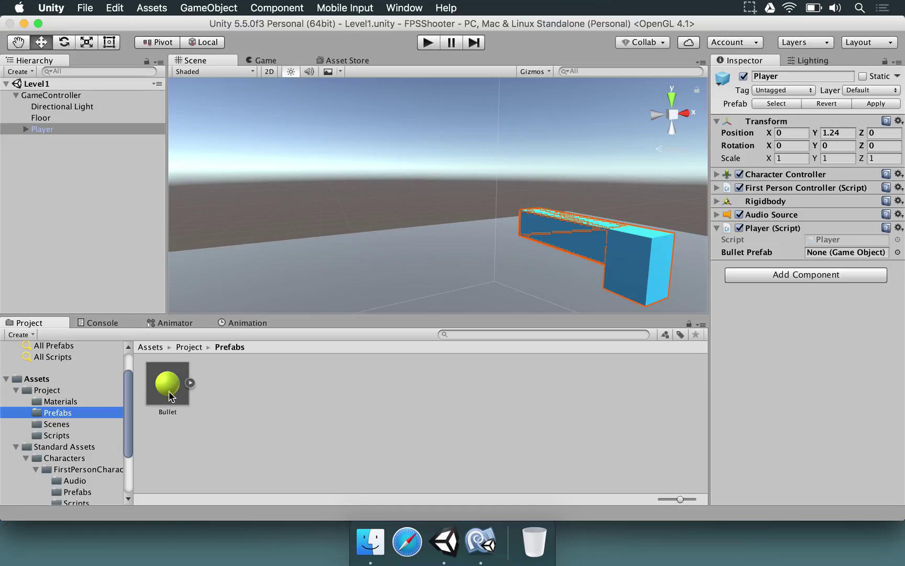
left_click_drag(166, 385, 835, 253)
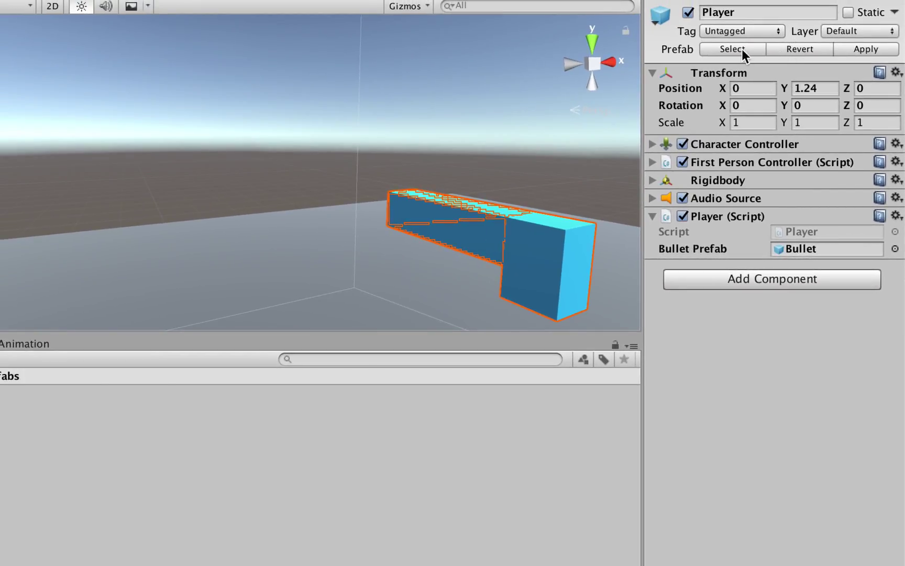
left_click(735, 49)
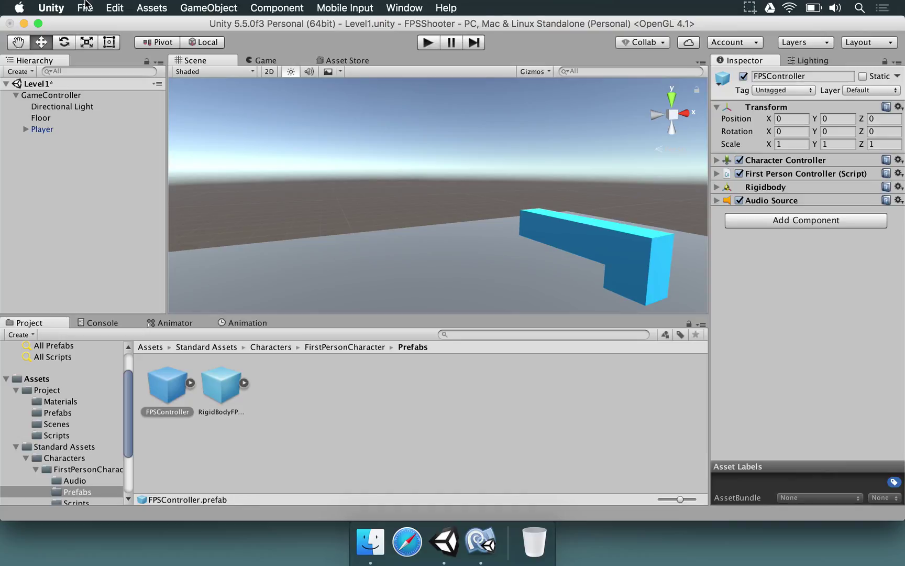
Drag the Player object into Assets/Project/Prefabs to create a Player prefab beside Bullet.
left_click(42, 131)
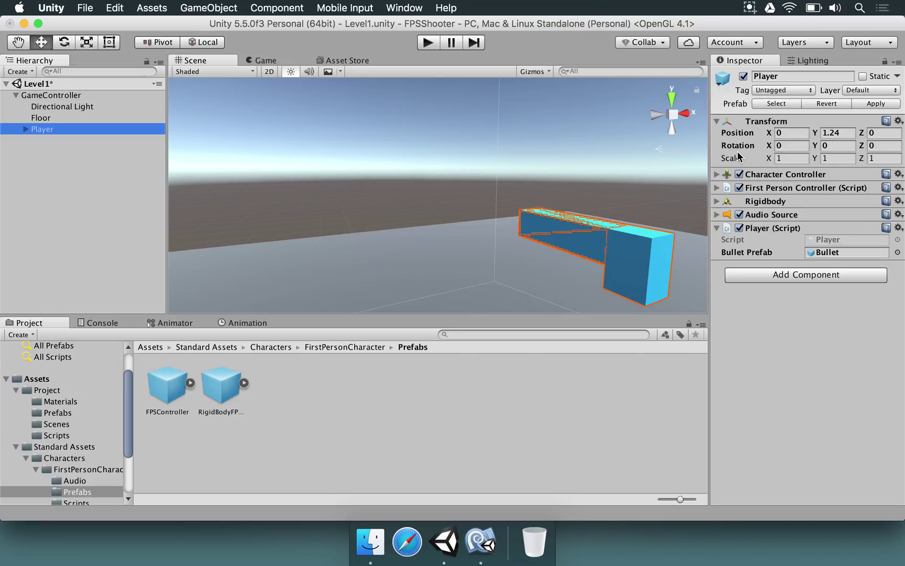
scroll(95, 436, "down", 3)
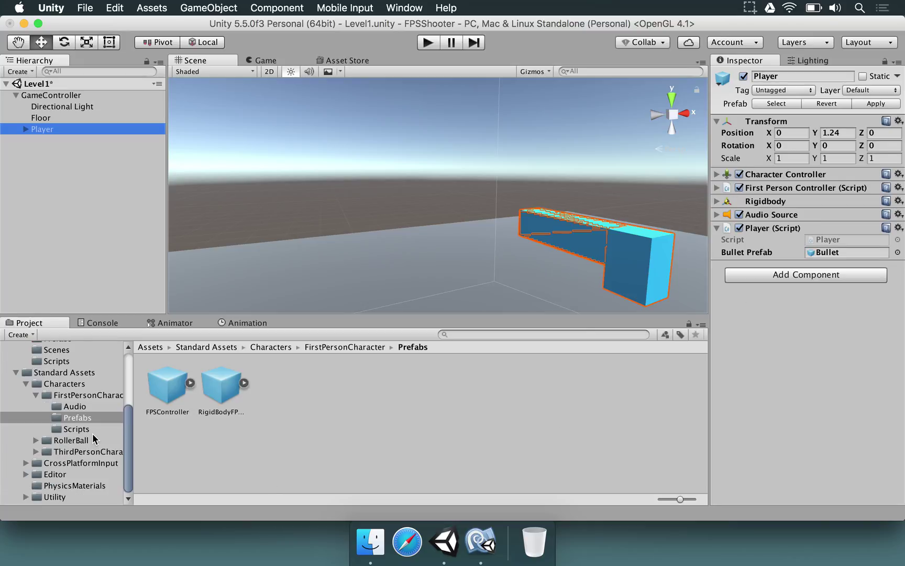
left_click(19, 372)
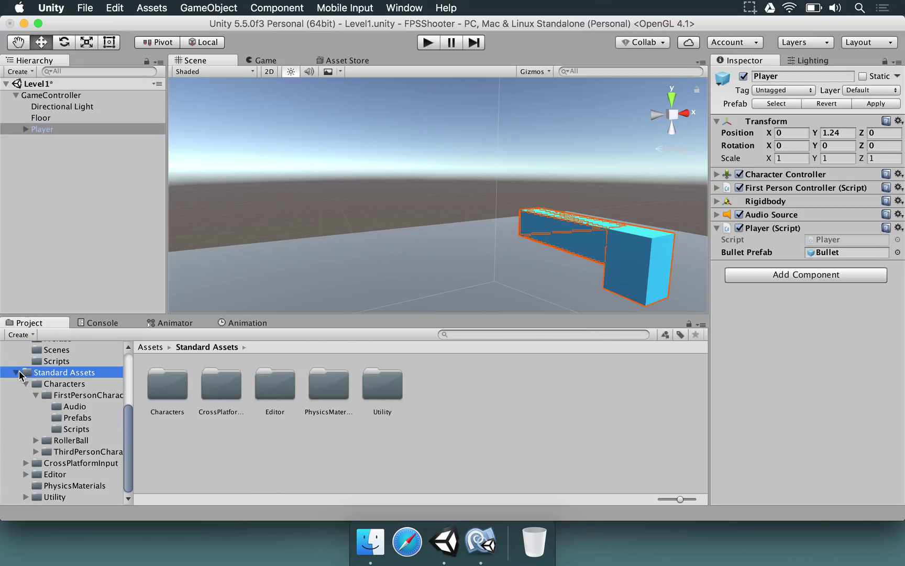
left_click(18, 372)
left_click(57, 448)
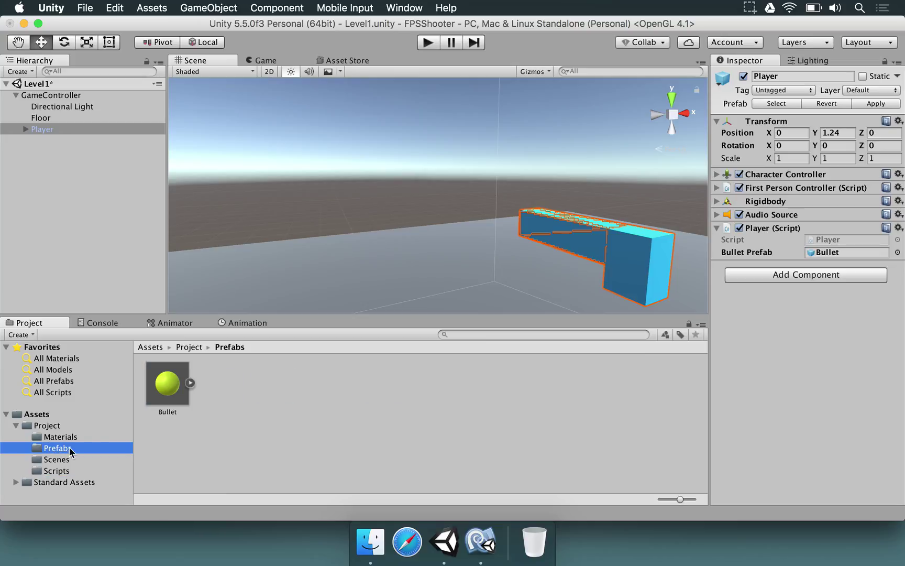
left_click_drag(37, 126, 236, 406)
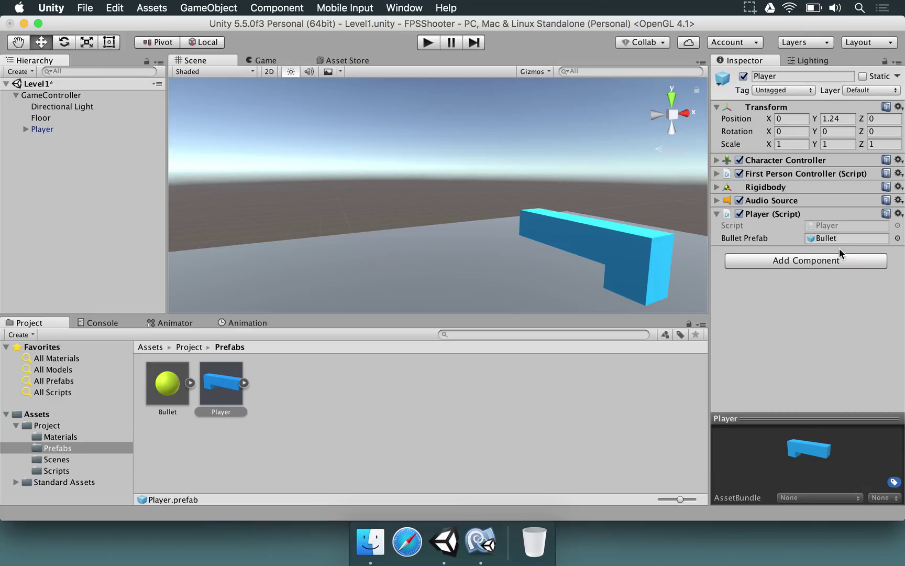
Replace the Debug.Log line in Update with 'GameObject bulletPrefab = Instantiate(bulletPrefab);'.
left_click(481, 541)
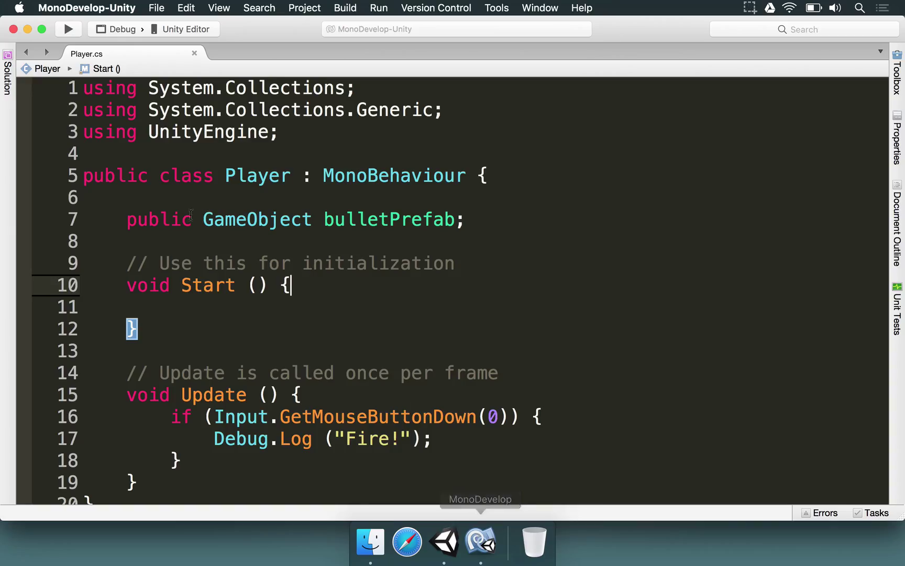
left_click(453, 439)
scroll(454, 432, "down", 2)
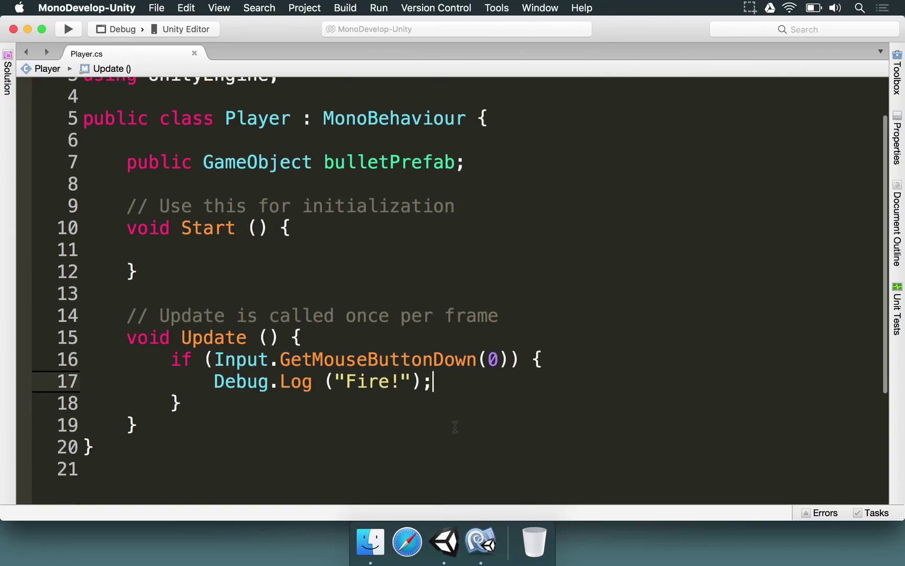
left_click_drag(449, 382, 206, 379)
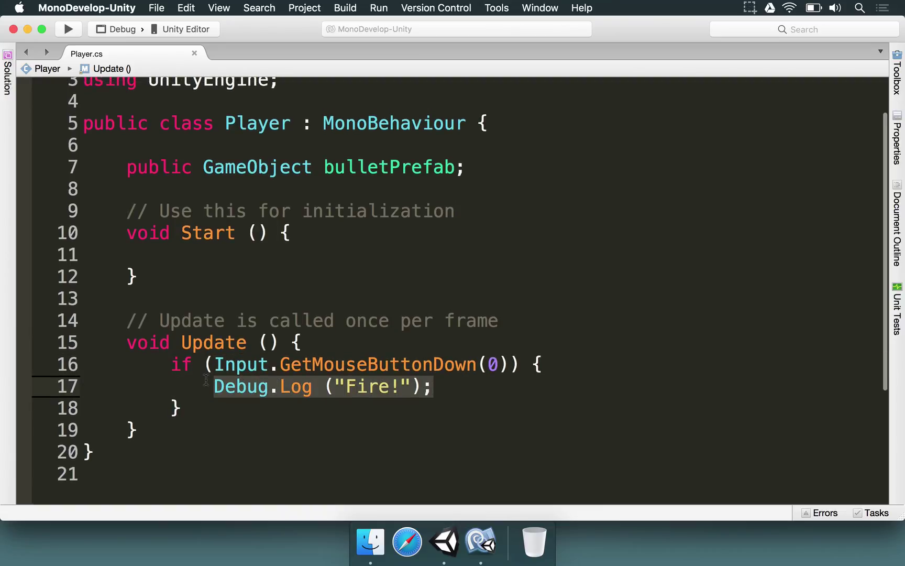
key("BackSpace")
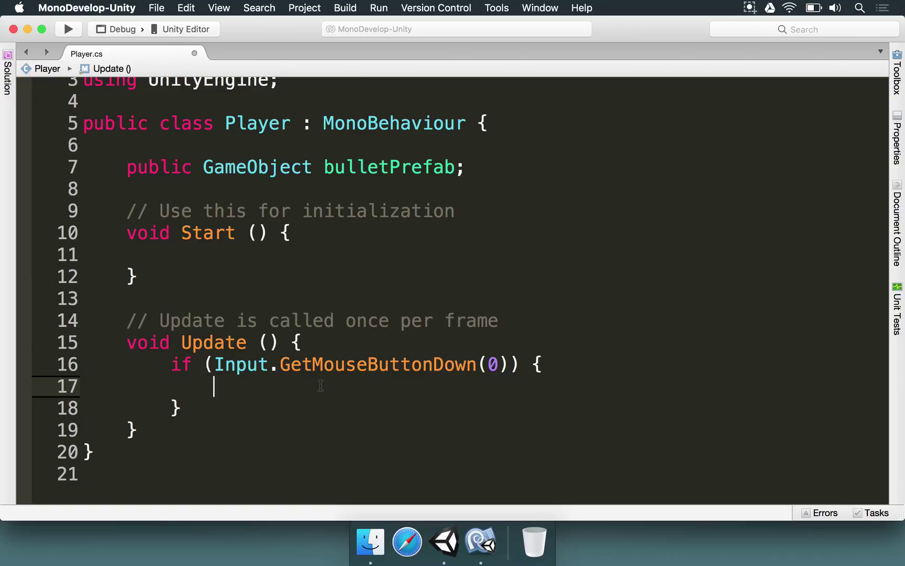
type("GameObject ")
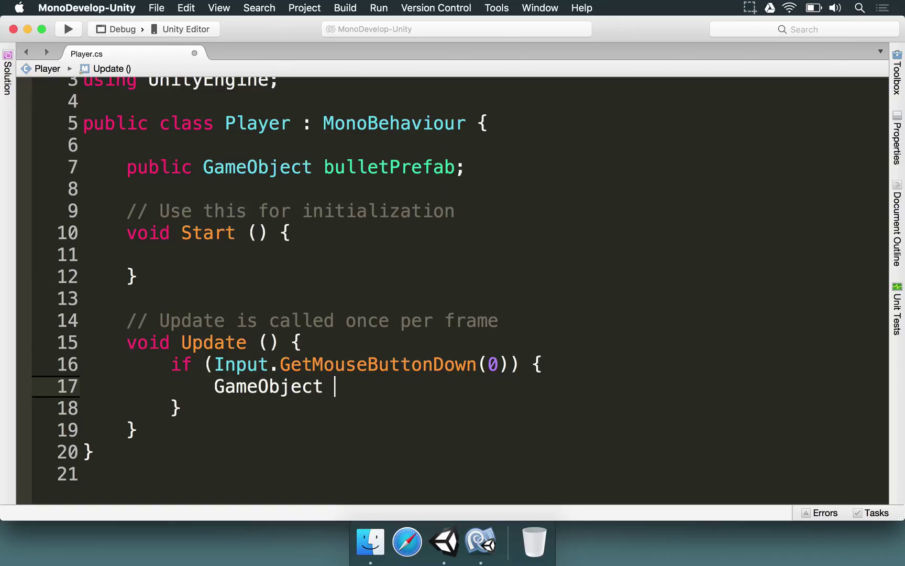
type("bulletPrefab = ")
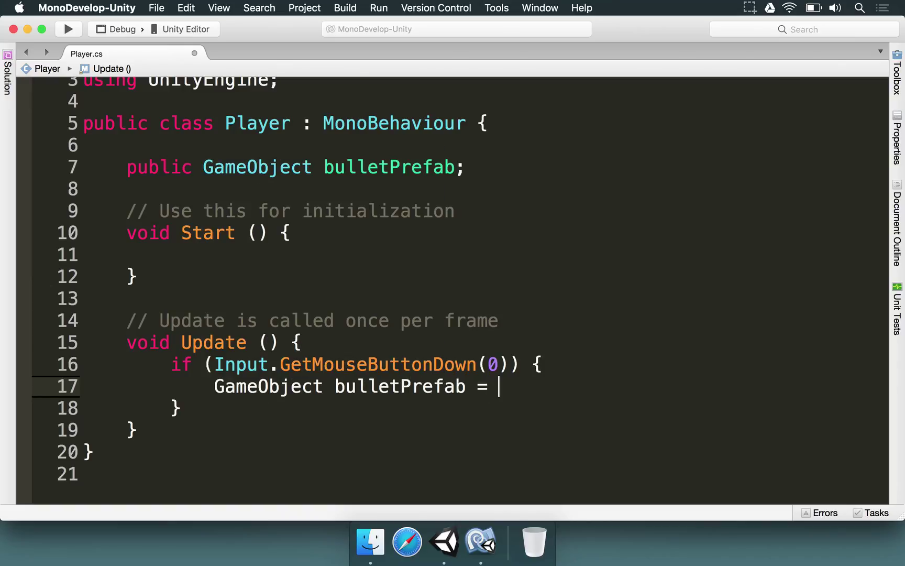
type("Instantiate(bul")
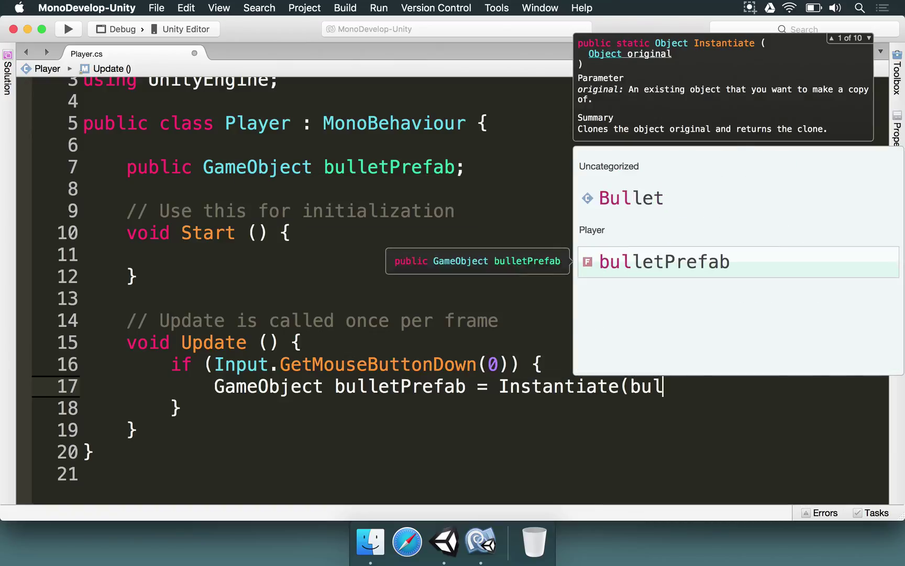
key("Return")
type(");")
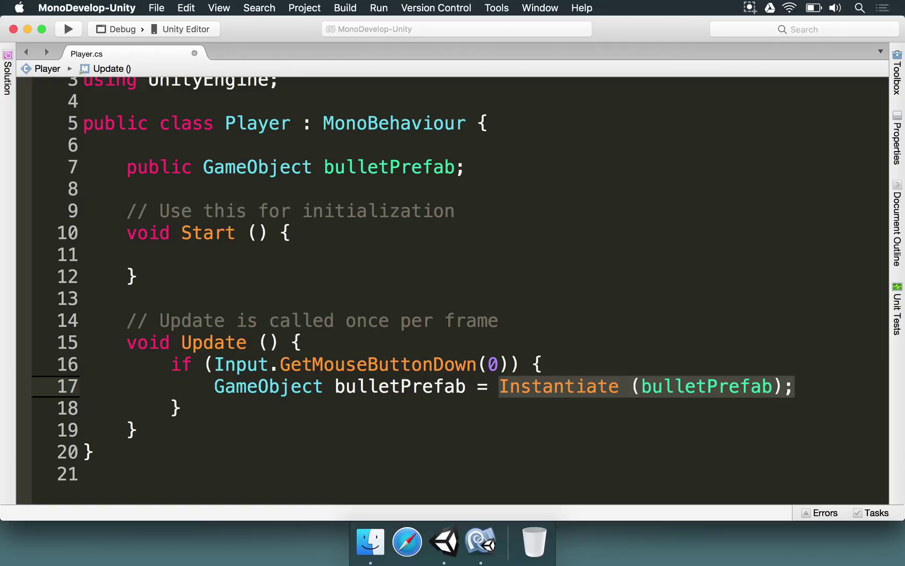
Briefly delete the variable declaration before Instantiate, then undo to restore it.
left_click_drag(499, 386, 214, 386)
key("BackSpace")
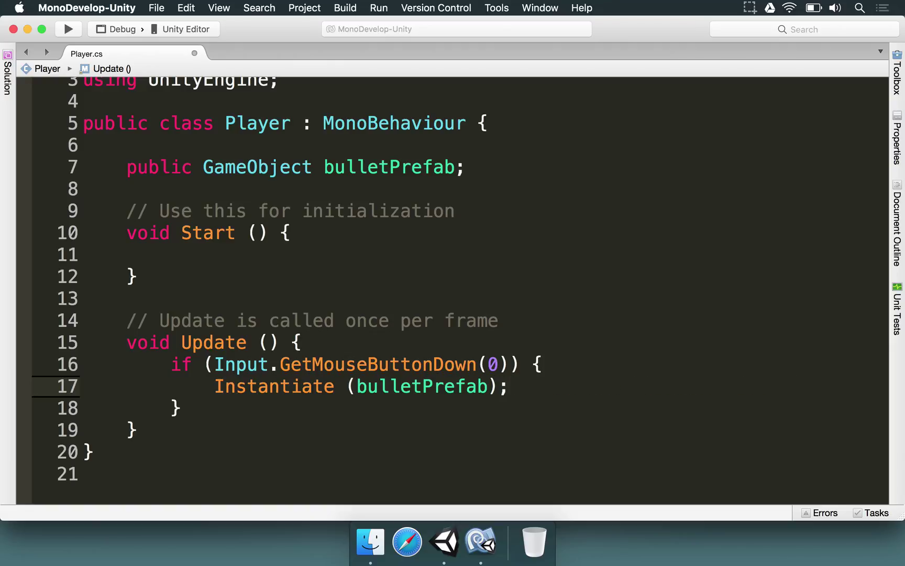
key("Up")
key("Up")
key("Up")
key("Up")
key("super+z")
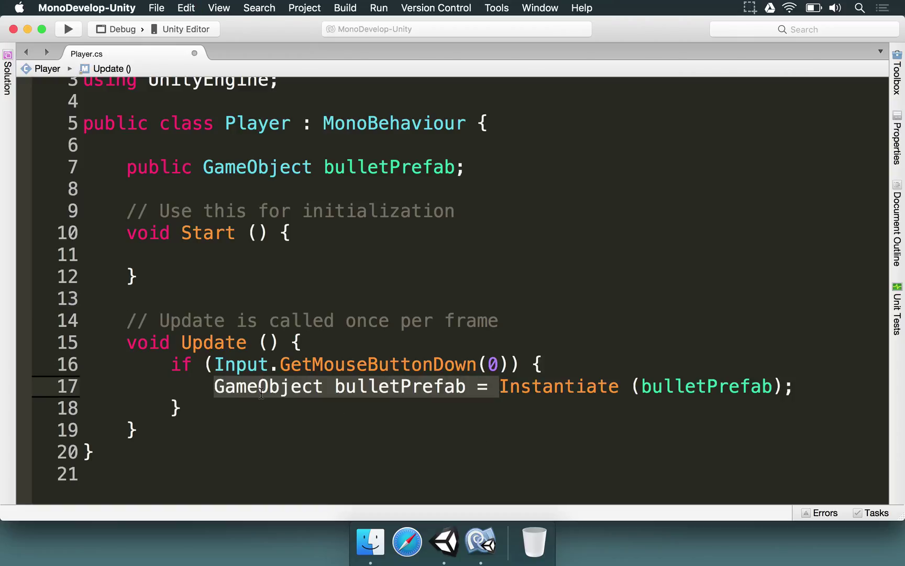
left_click(526, 401)
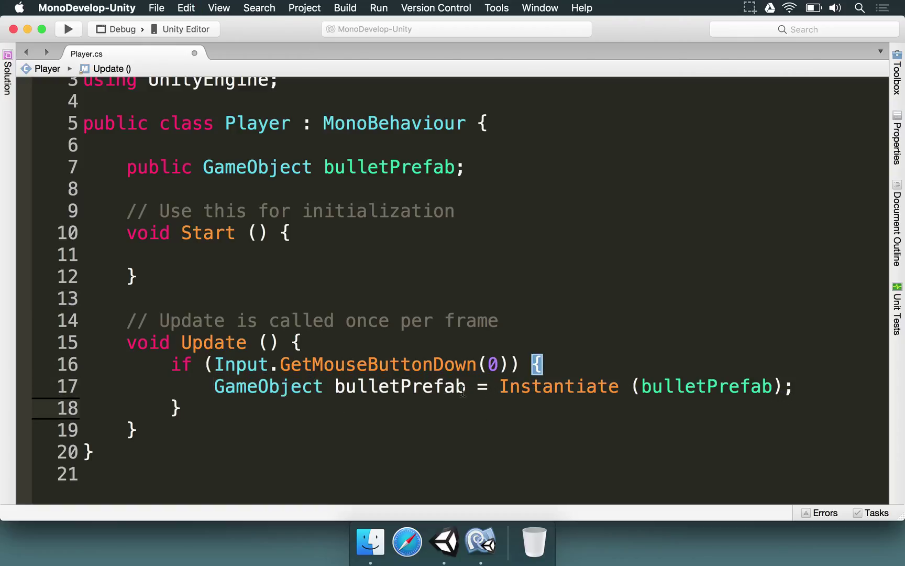
Rename the new variable to bulletObject and save Player.cs.
left_click(446, 390)
double_click(380, 388)
left_click(392, 387)
left_click(399, 386)
key("shift+alt+Right")
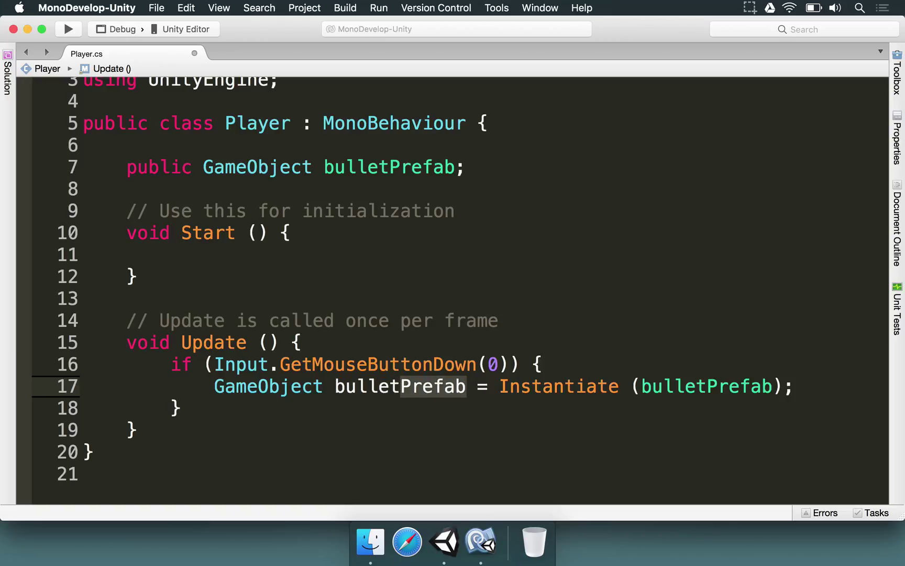
type("Object")
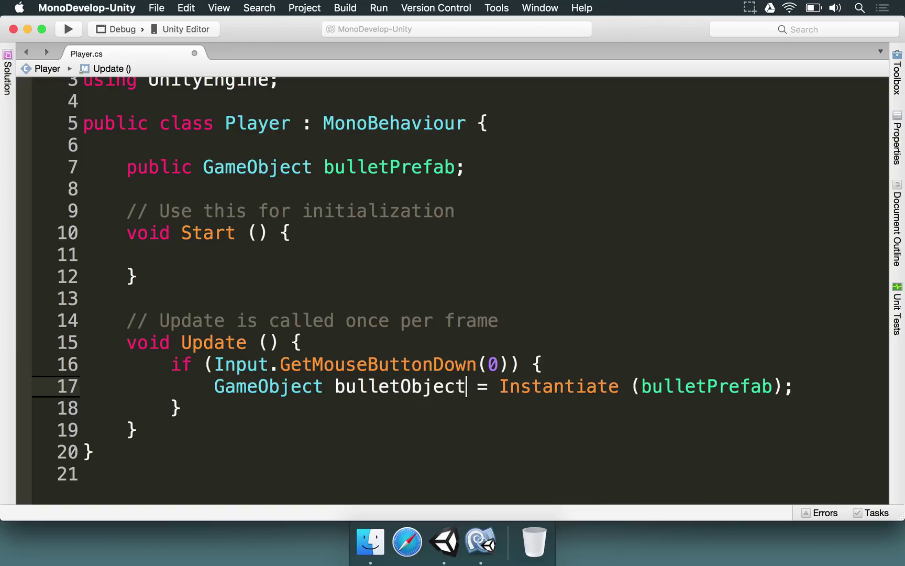
left_click(412, 400)
left_click(403, 387)
key("super+s")
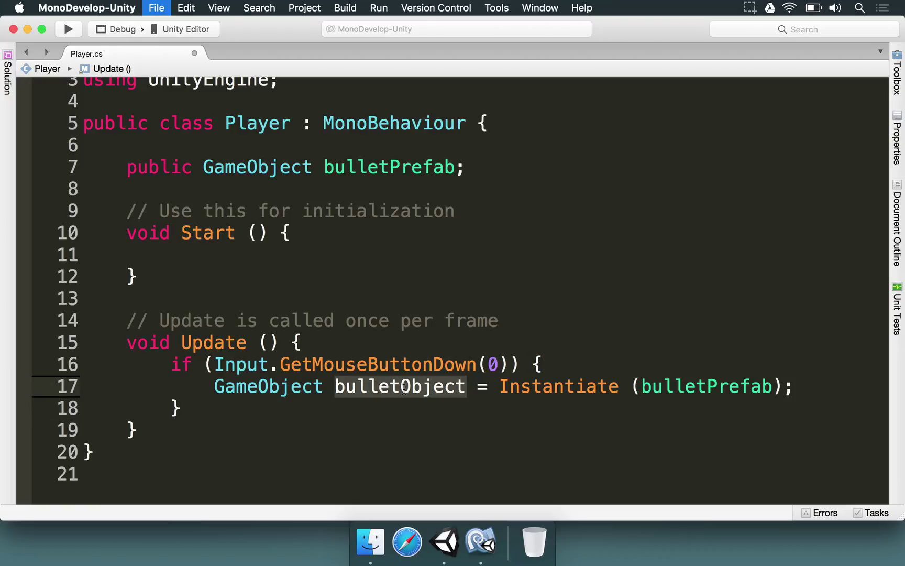
left_click(446, 542)
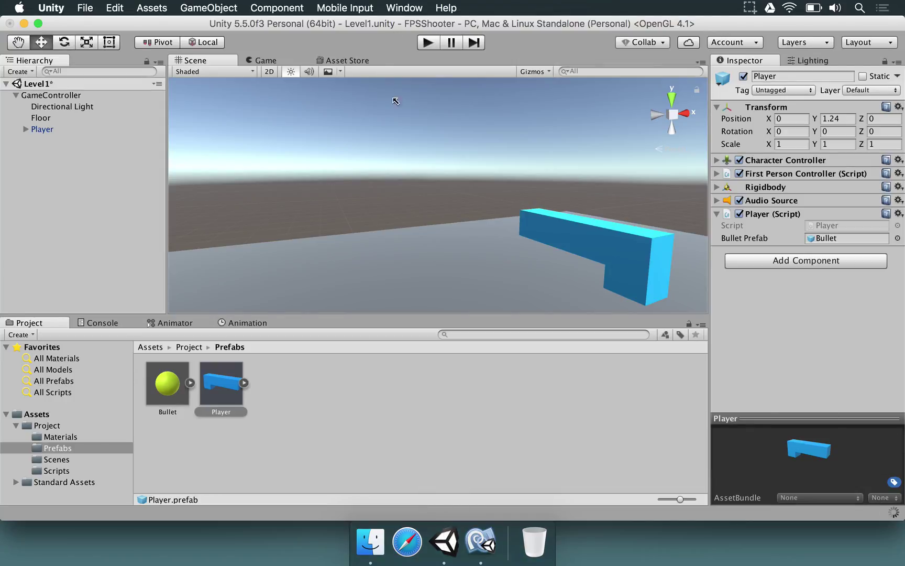
Enter Play mode and fire nine bullets by clicking in the Game view.
left_click(427, 42)
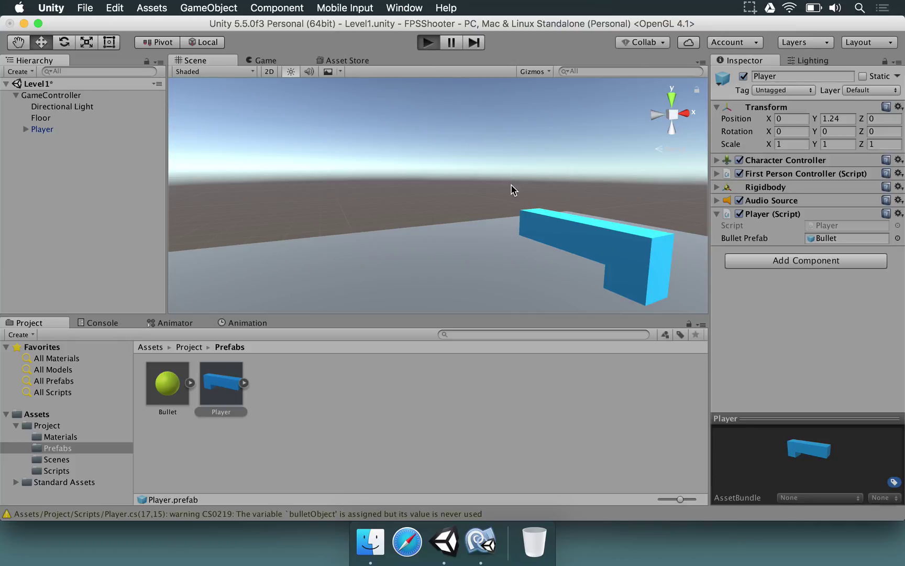
left_click(438, 195)
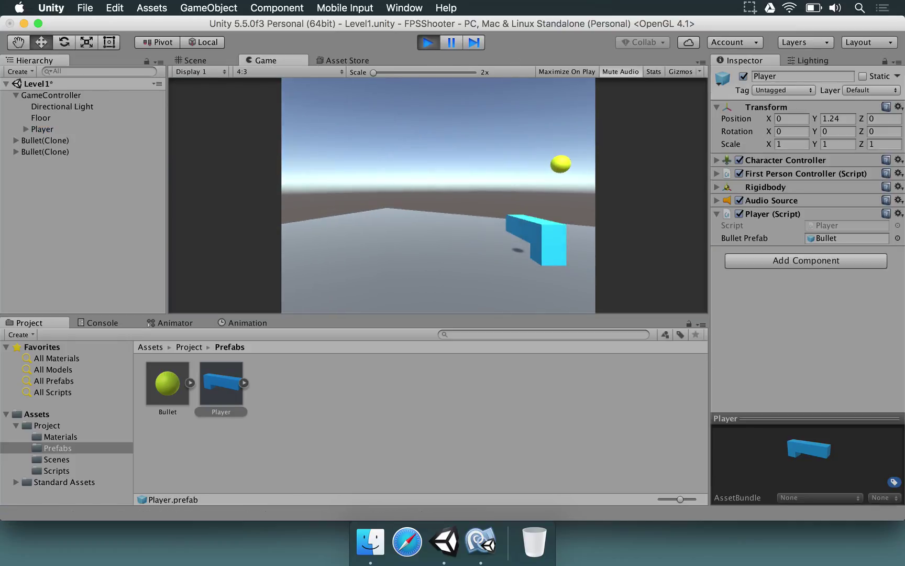
left_click(438, 195)
left_click(439, 195)
left_click(438, 195)
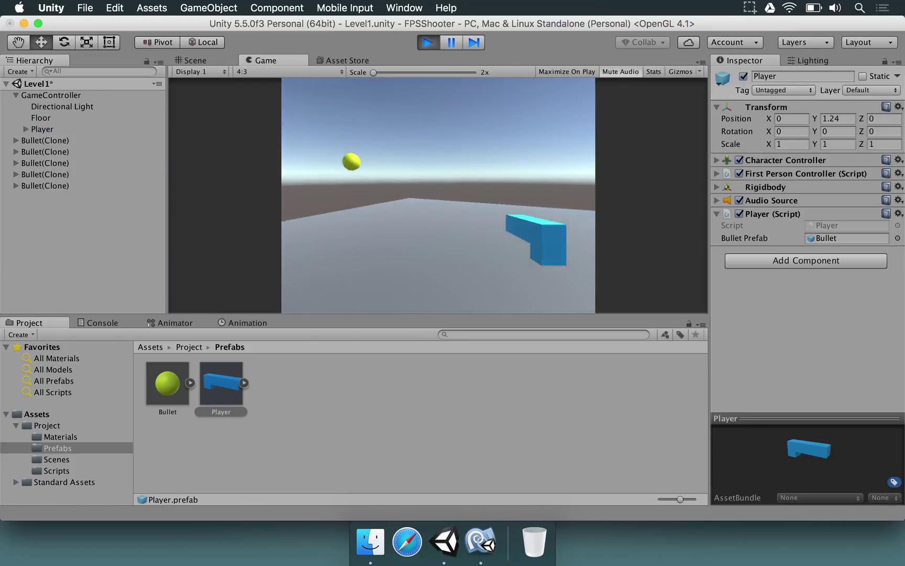
left_click(439, 196)
left_click(439, 195)
left_click(439, 196)
left_click(439, 195)
left_click(438, 195)
left_click(438, 194)
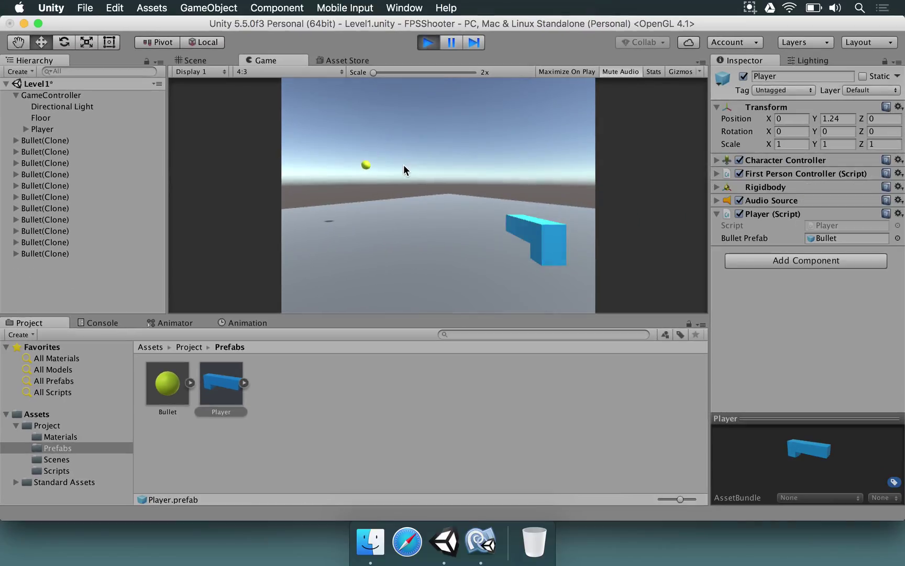
left_click(439, 195)
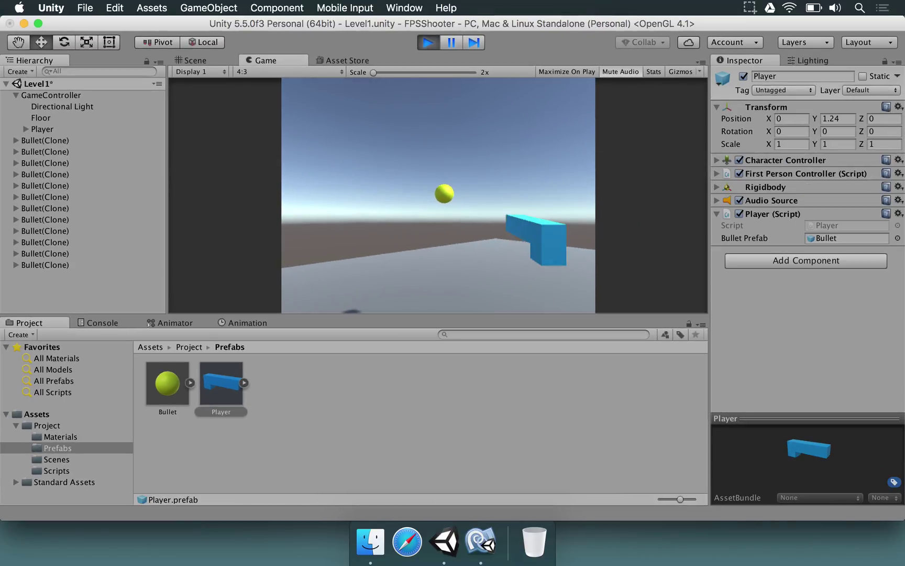
Release the cursor, inspect the Bullet prefab, and stop Play mode.
key("Escape")
left_click(168, 414)
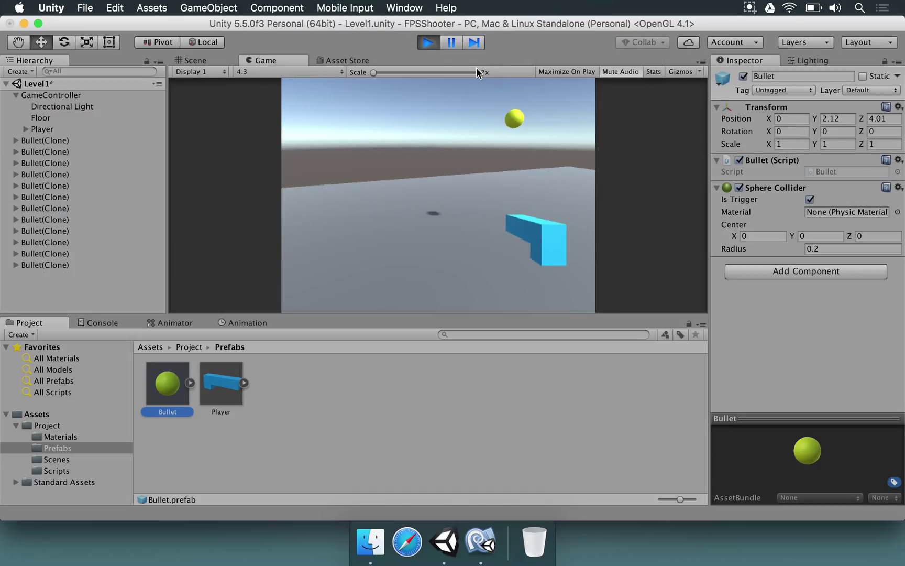
left_click(437, 46)
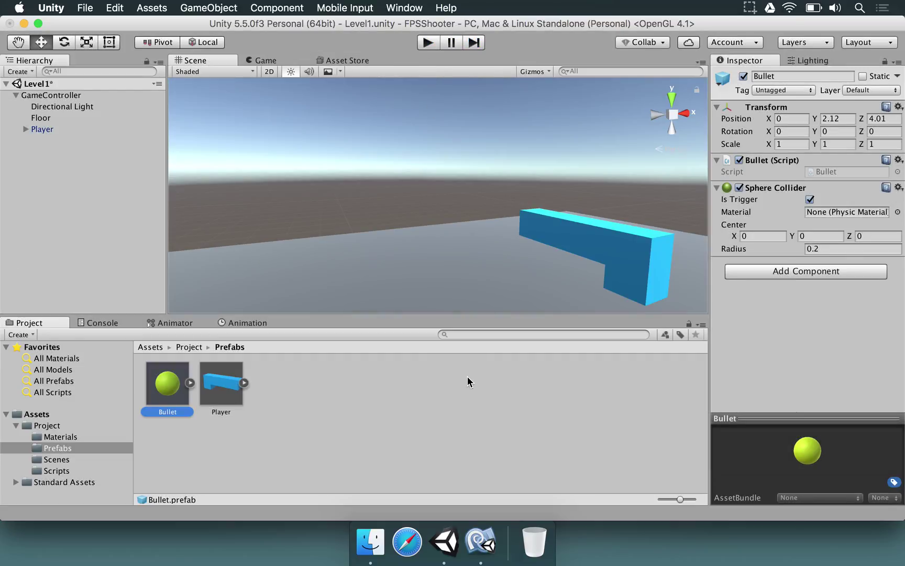
Add 'bulletObject.transform.position = transform.position;' below the Instantiate line.
left_click(485, 551)
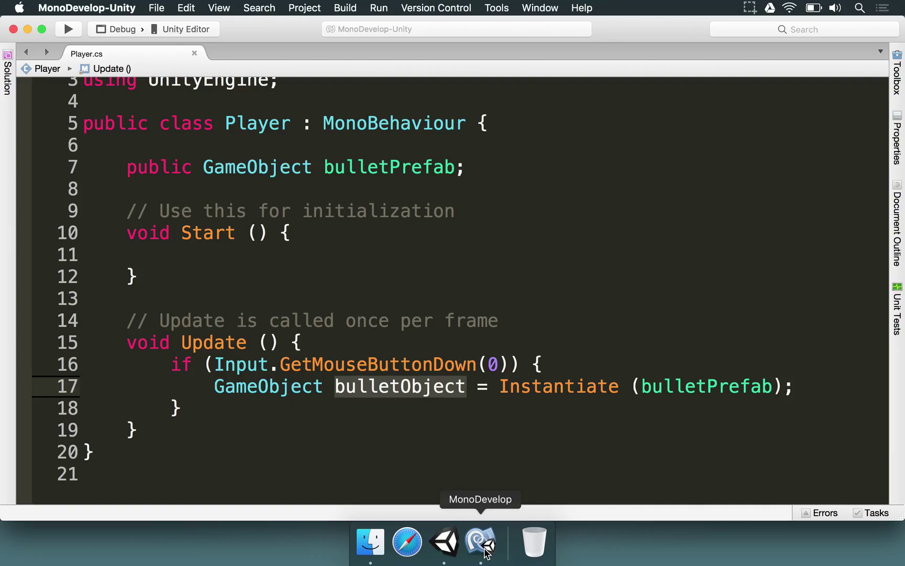
left_click(444, 402)
left_click(467, 387)
key("End")
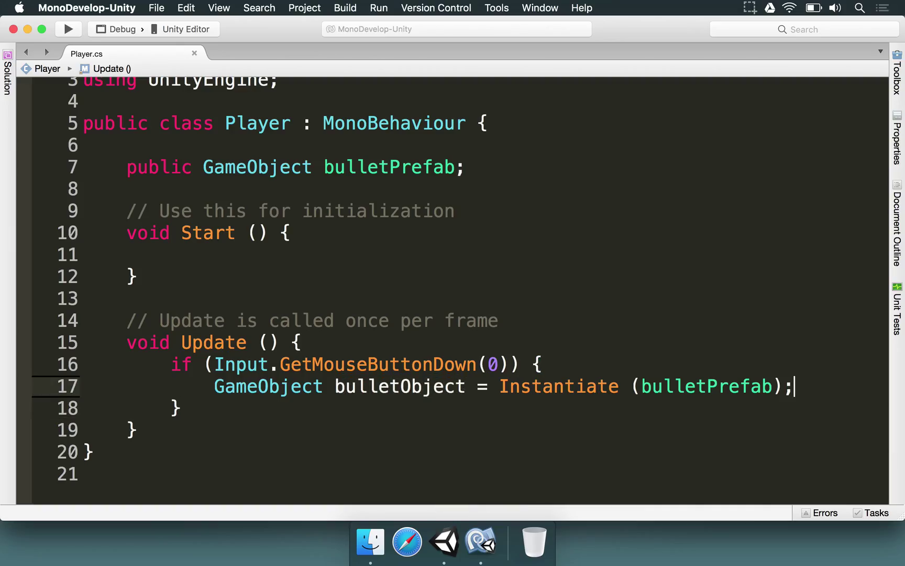
key("Return")
type("bulletO")
key("Tab")
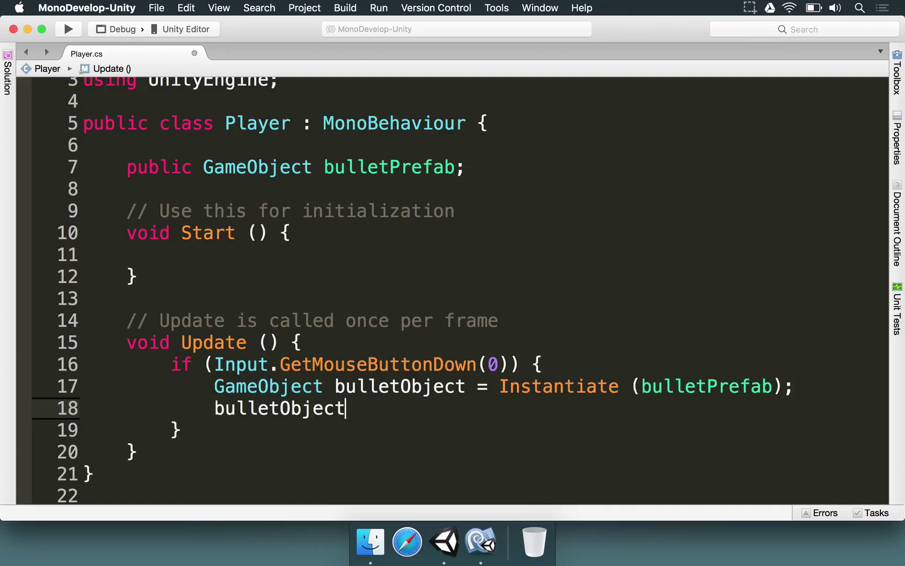
type(".transform.pos")
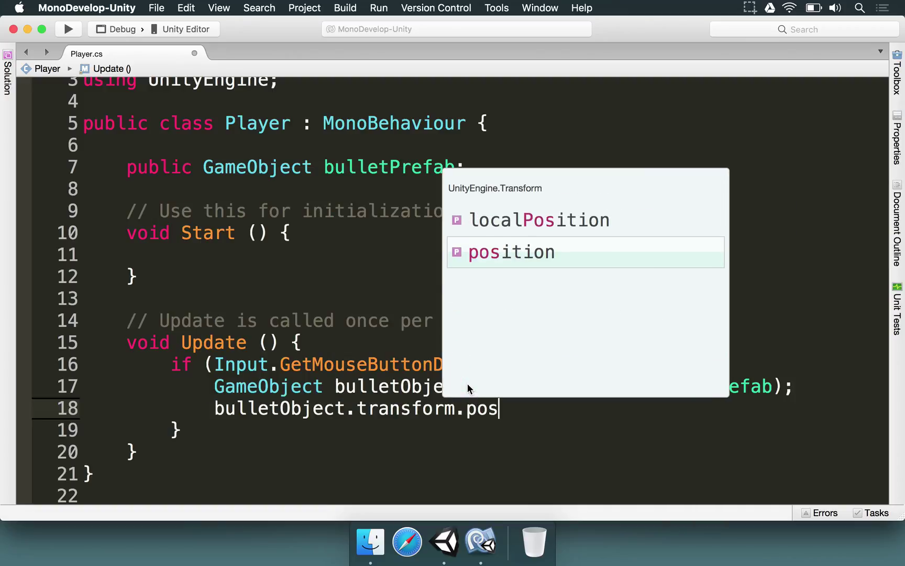
type("ition = ")
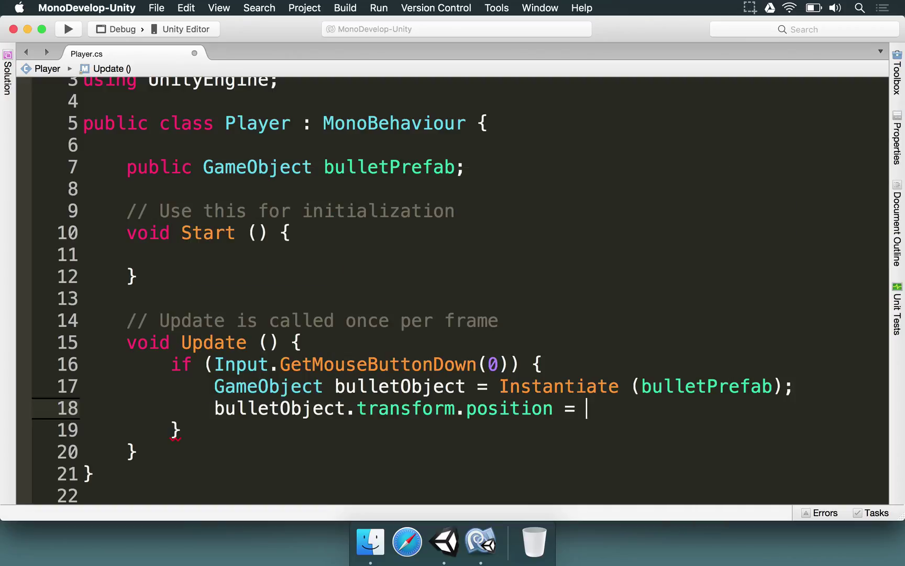
type("transform.position;")
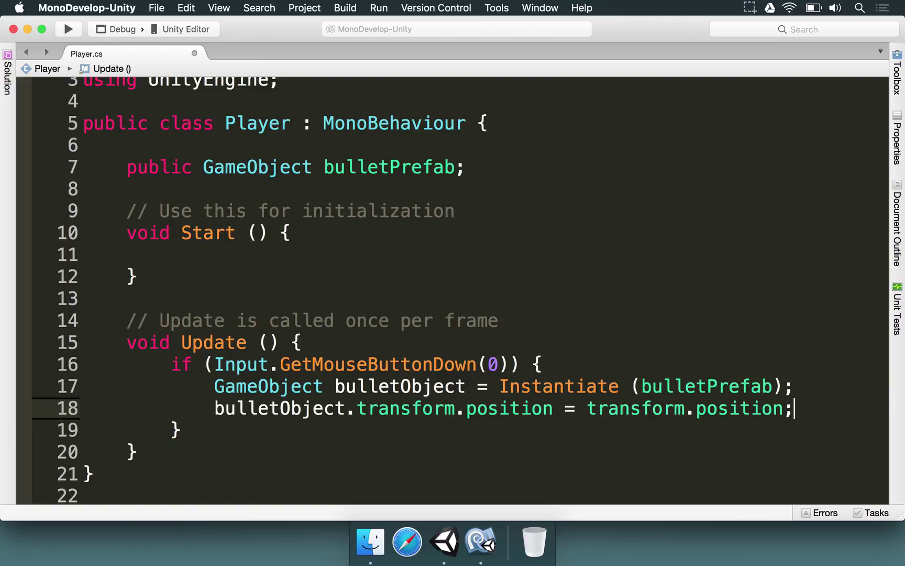
Review line 18, briefly try a 'this.' prefix on the right-hand transform, and remove it.
double_click(281, 411)
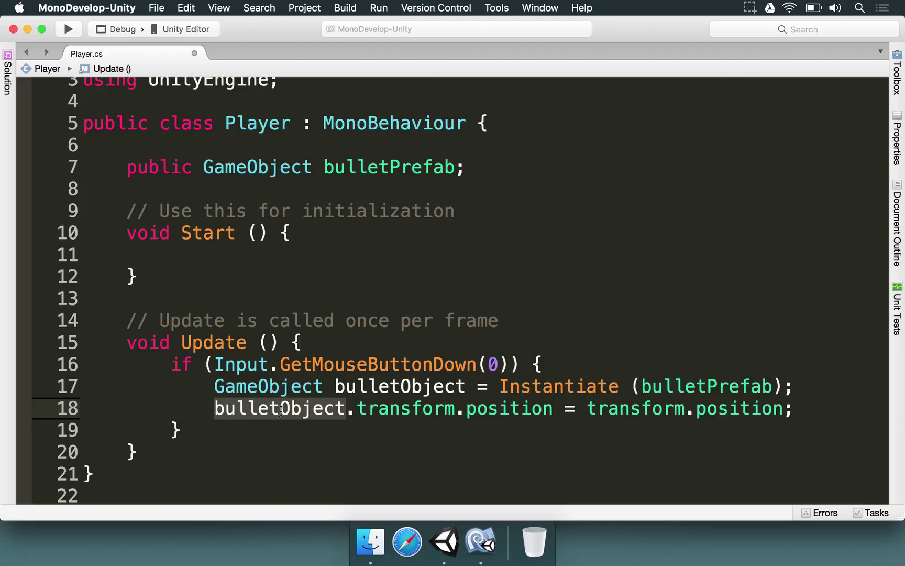
double_click(369, 413)
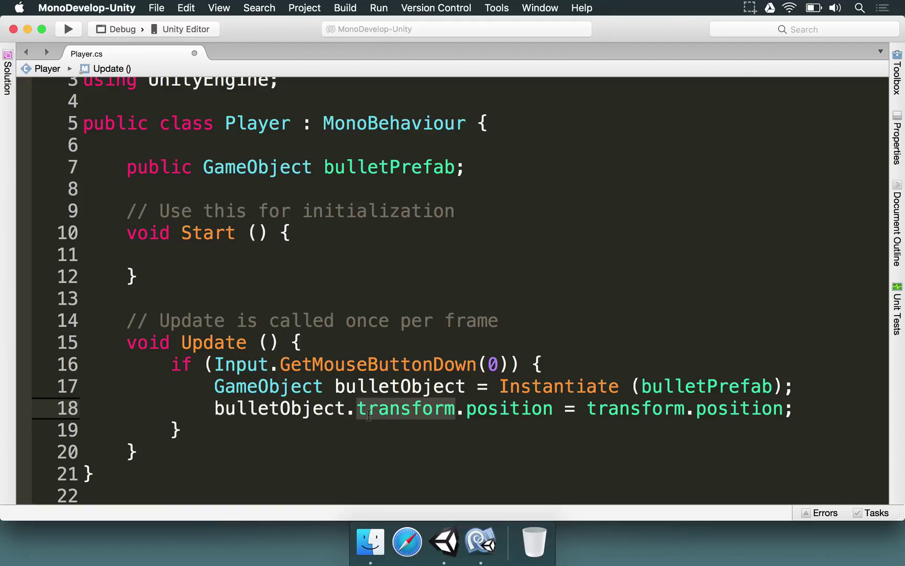
left_click(510, 410)
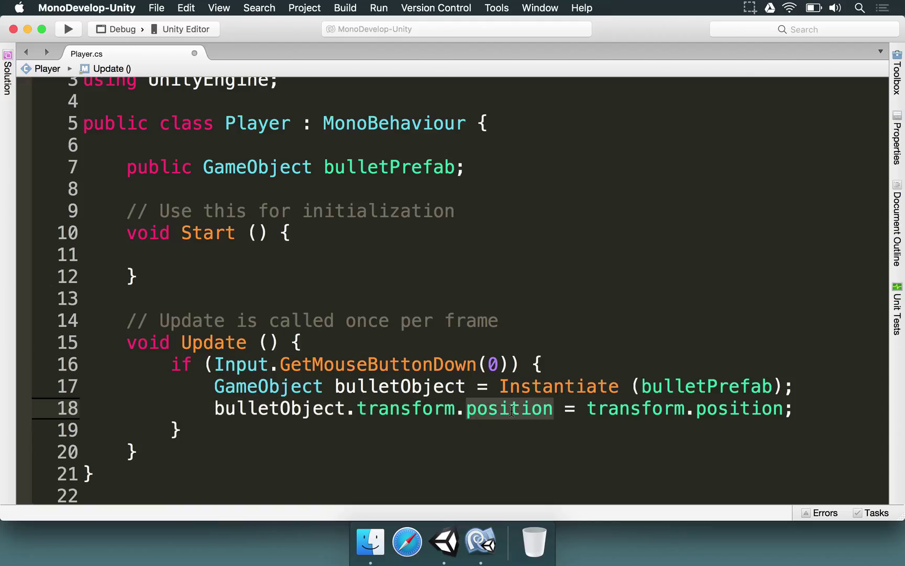
left_click_drag(589, 408, 787, 403)
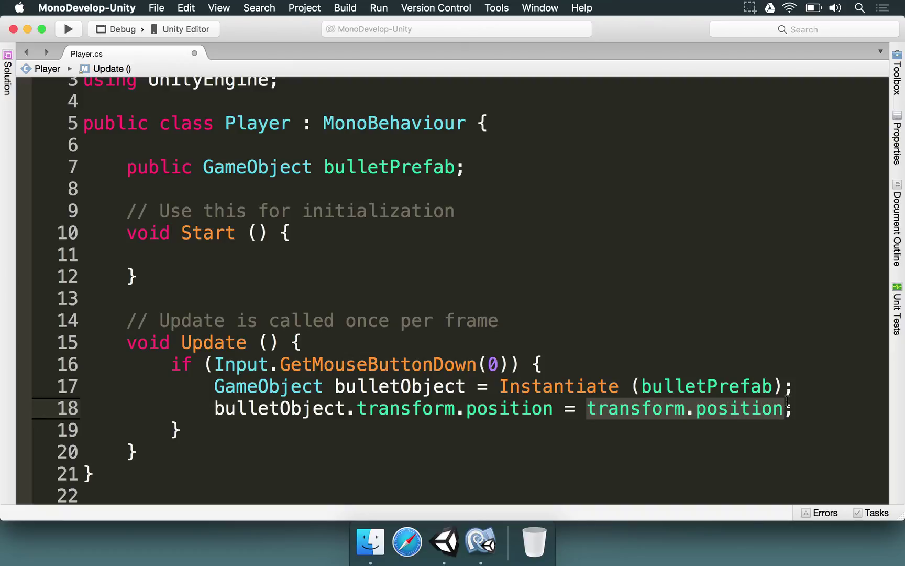
left_click(634, 396)
left_click(587, 408)
type("this")
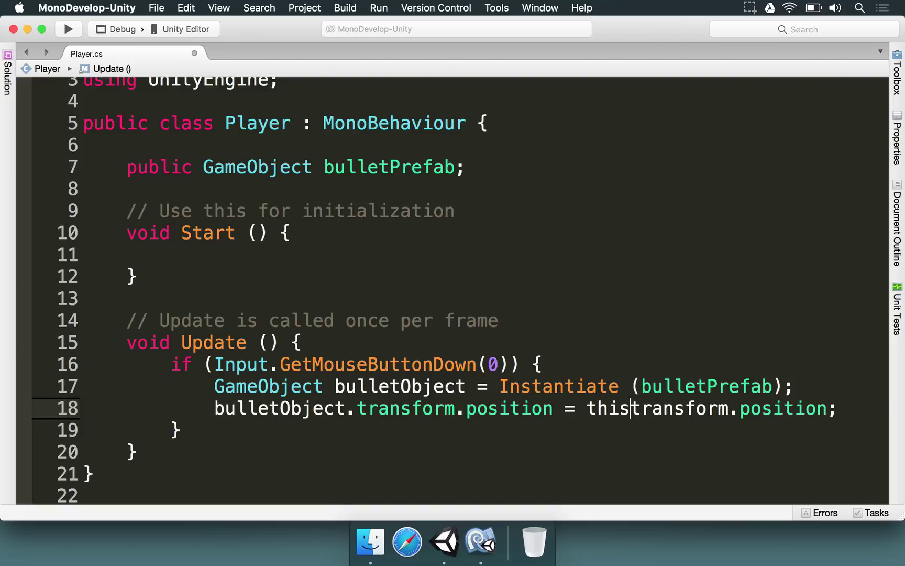
type(".")
key("Escape")
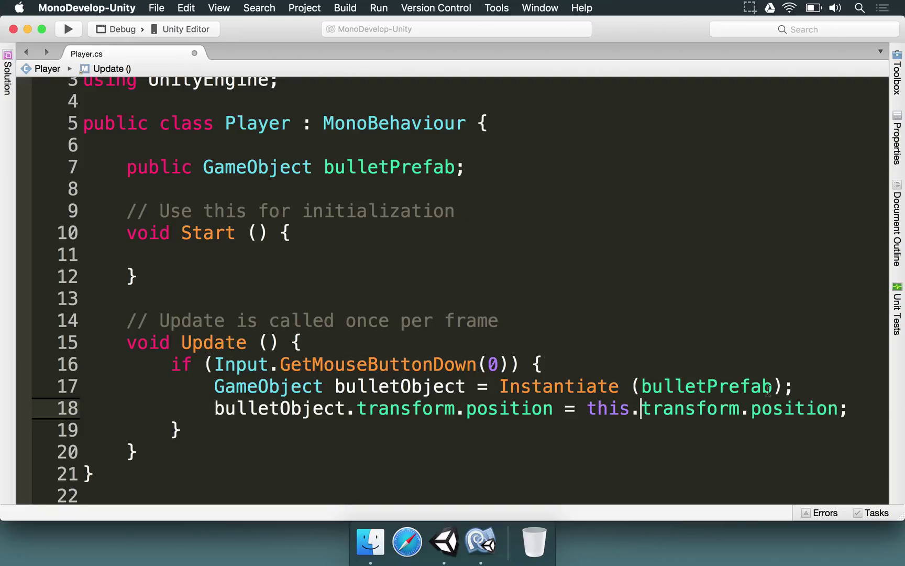
key("BackSpace")
key("BackSpace")
key("BackSpace")
key("BackSpace")
key("BackSpace")
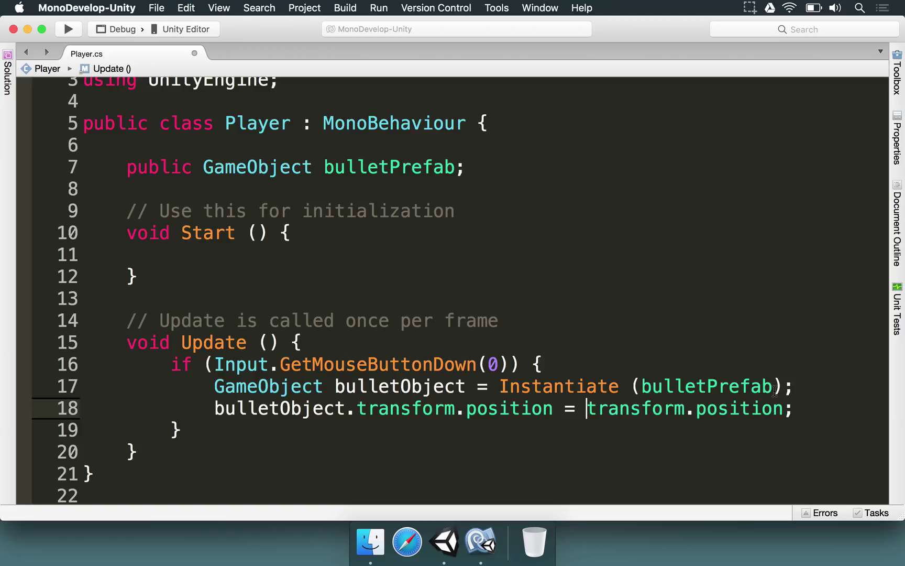
left_click(445, 542)
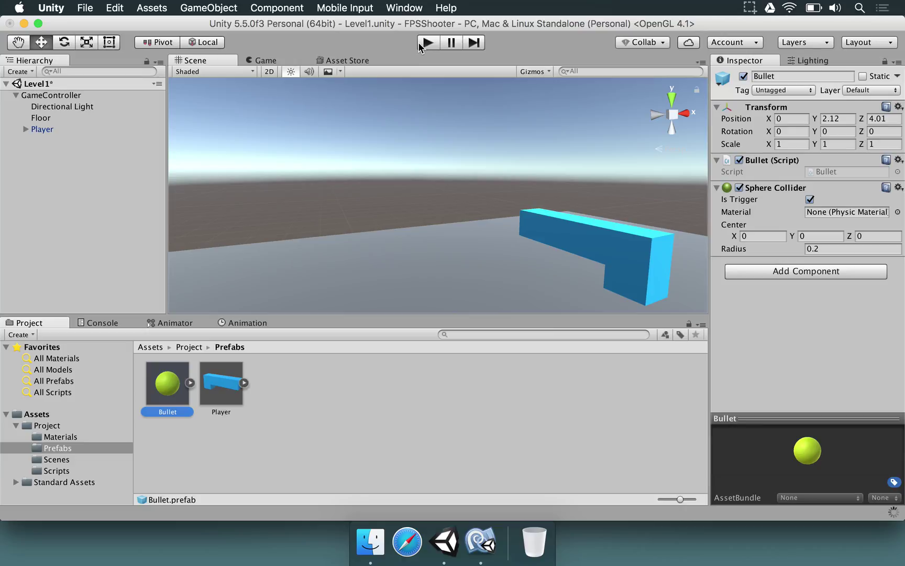
left_click(428, 43)
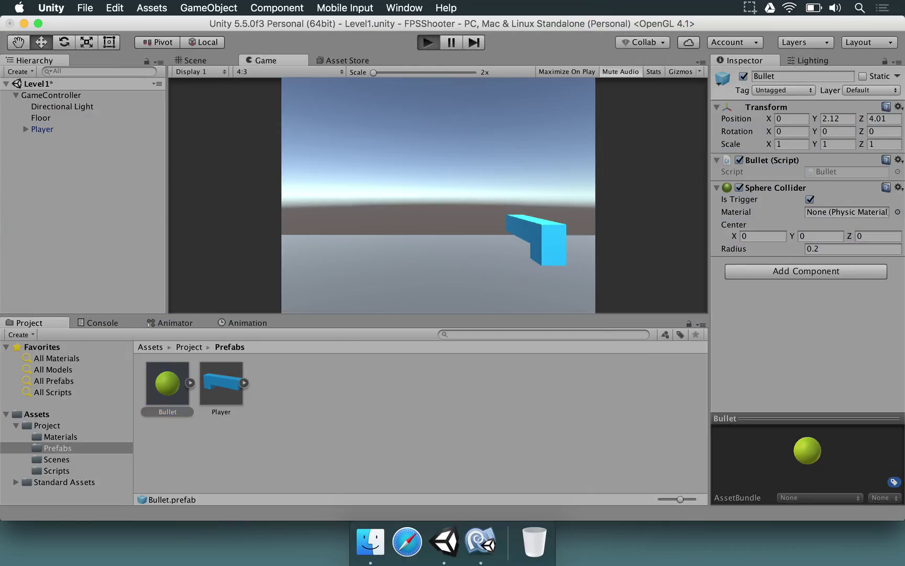
left_click(438, 170)
left_click(438, 170)
left_click(438, 170)
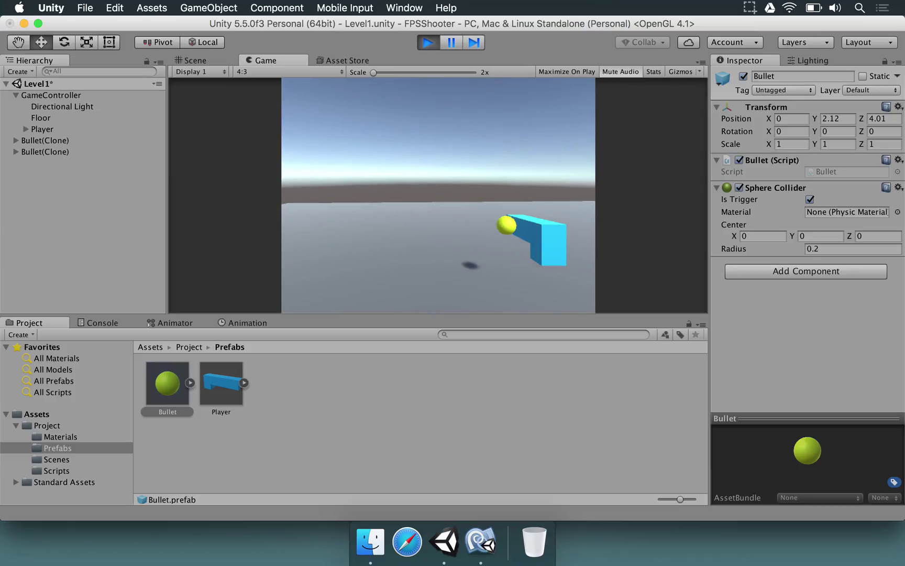
left_click(439, 195)
left_click(439, 195)
left_click(438, 195)
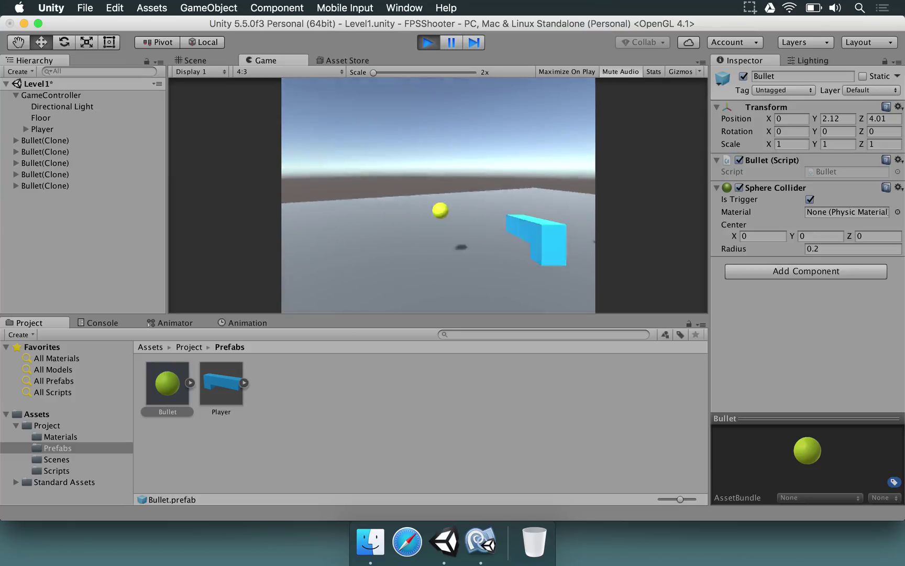
left_click(438, 195)
left_click(438, 195)
left_click(438, 196)
left_click(438, 195)
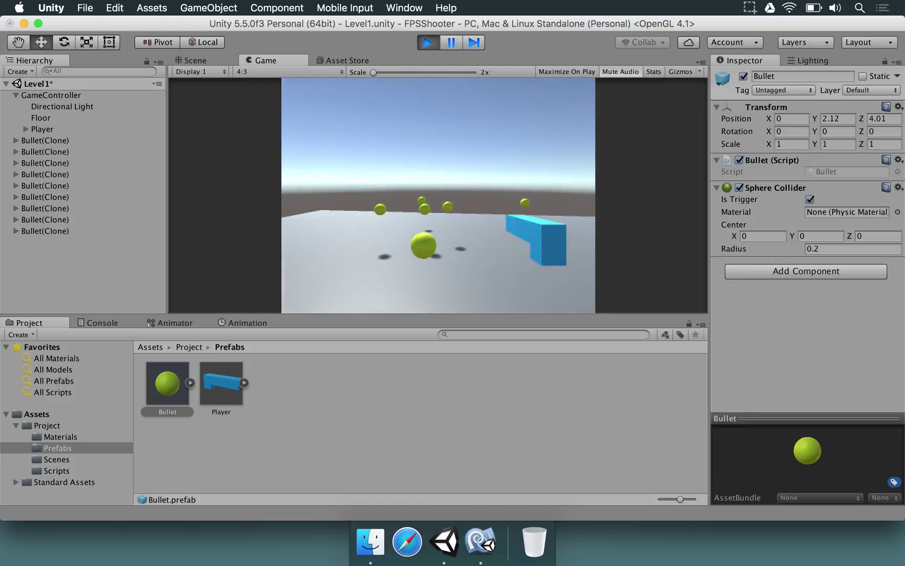
left_click(438, 195)
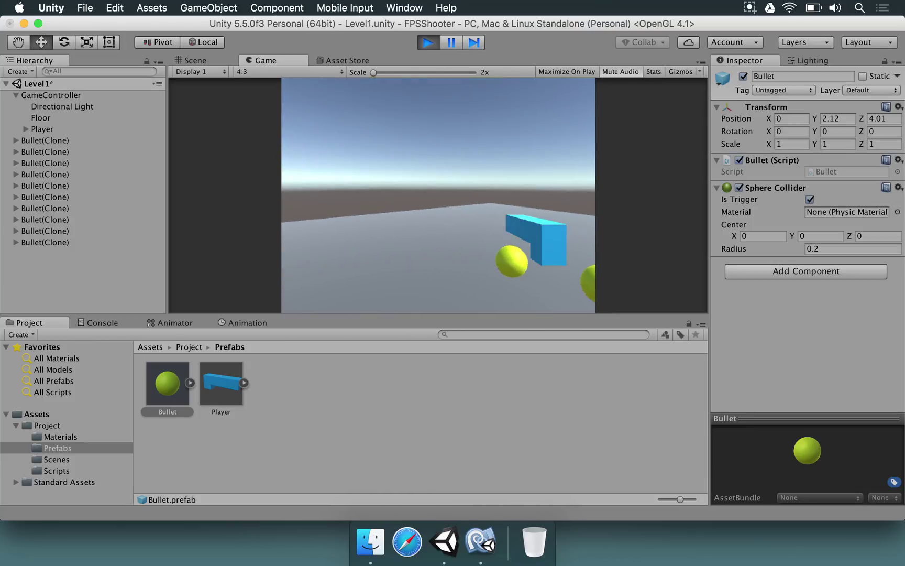
left_click(450, 174)
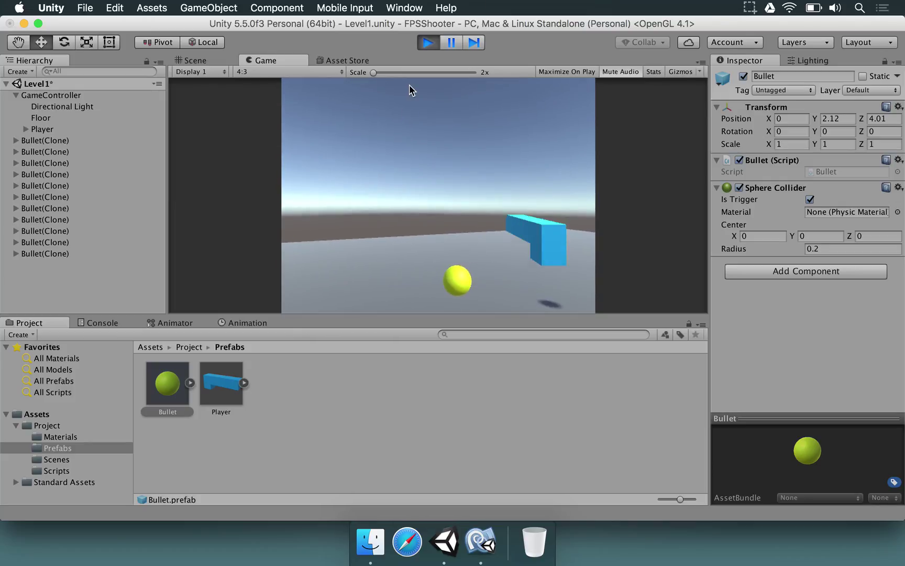
left_click(428, 43)
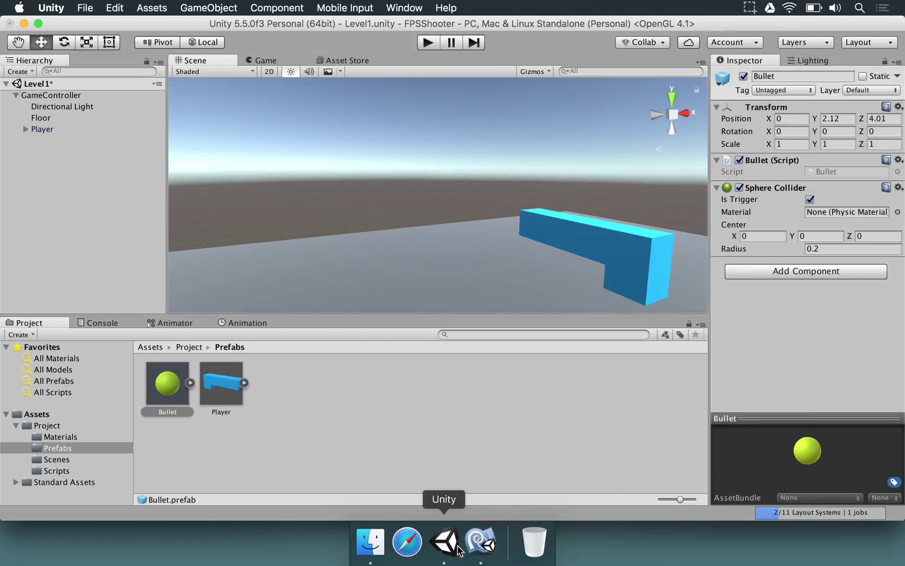
Append '+ transform.forward' before the semicolon on line 18.
left_click(481, 543)
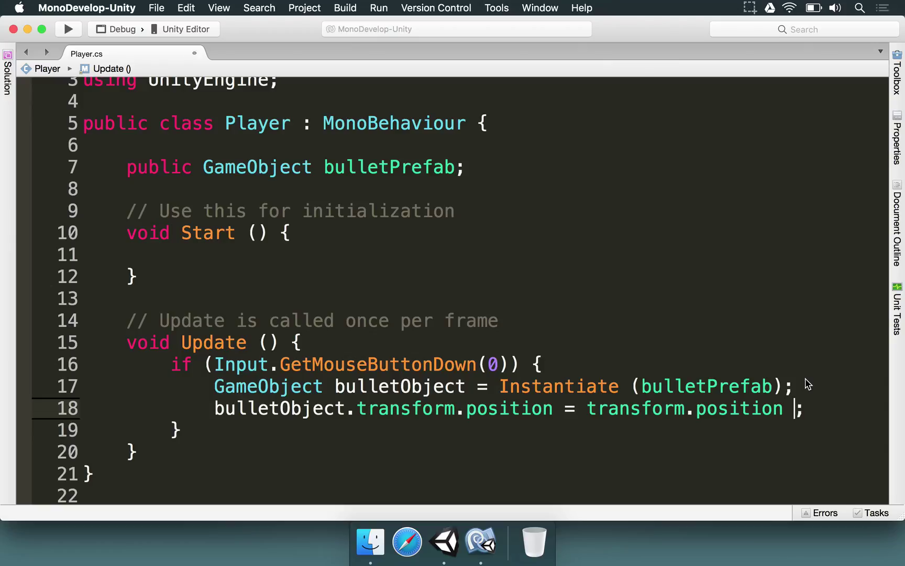
type("+ ")
type("transform.forward")
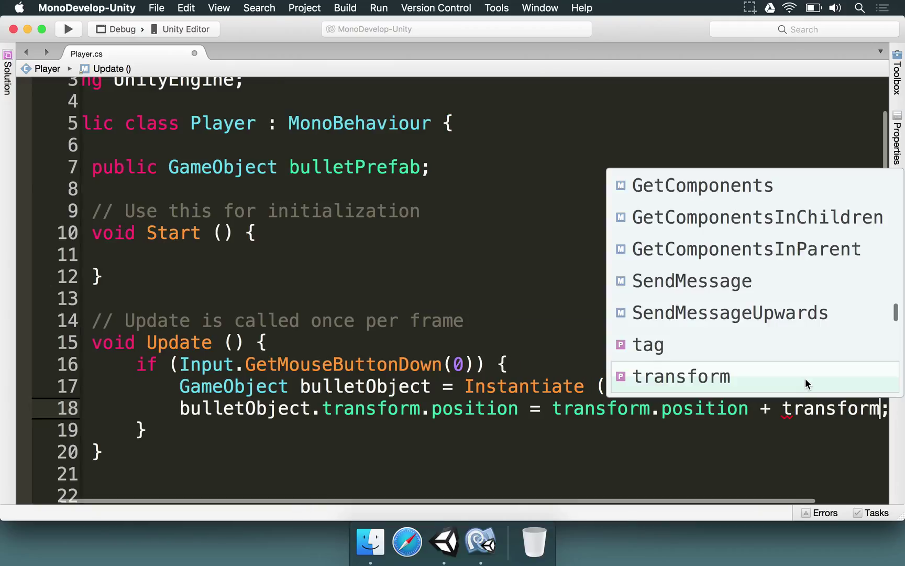
key("Right")
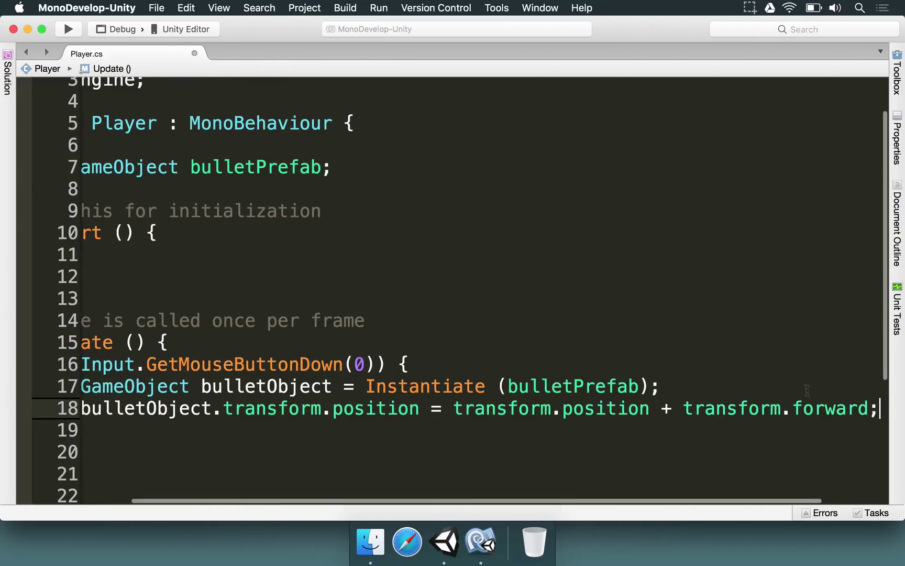
scroll(653, 412, "down", 3)
Highlight the bullet's assigned position, the player's transform.position and transform.forward on line 18.
left_click(91, 361)
left_click_drag(92, 361, 379, 362)
left_click(386, 362)
left_click_drag(453, 361, 881, 362)
left_click(661, 361)
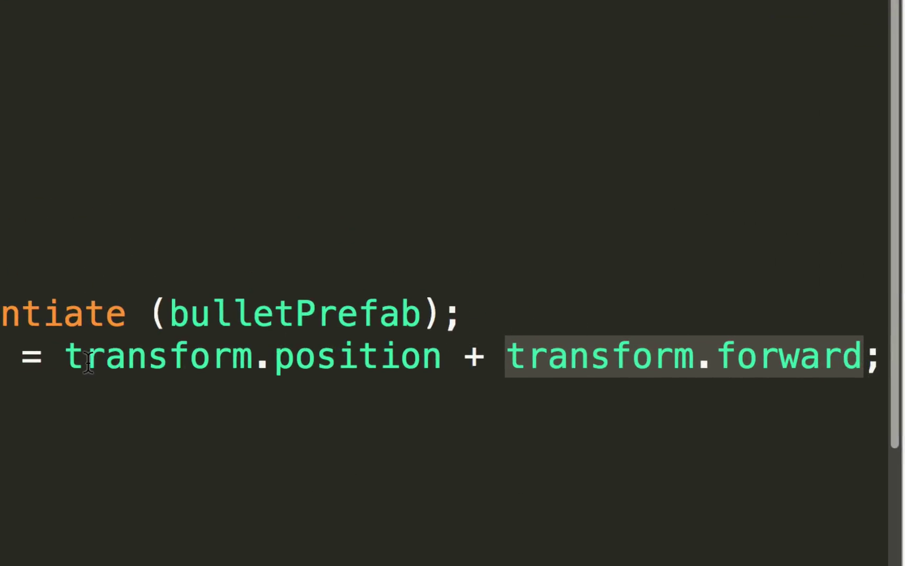
Highlight transform.position and transform.forward on line 18 to review them, then return to Unity.
left_click_drag(64, 358, 443, 358)
scroll(415, 360, "down", 1)
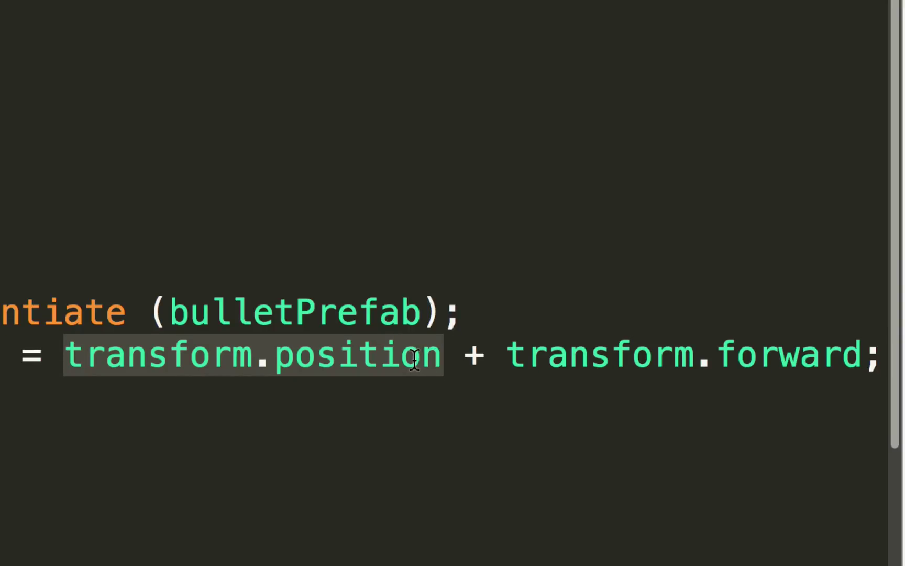
mouse_move(415, 360)
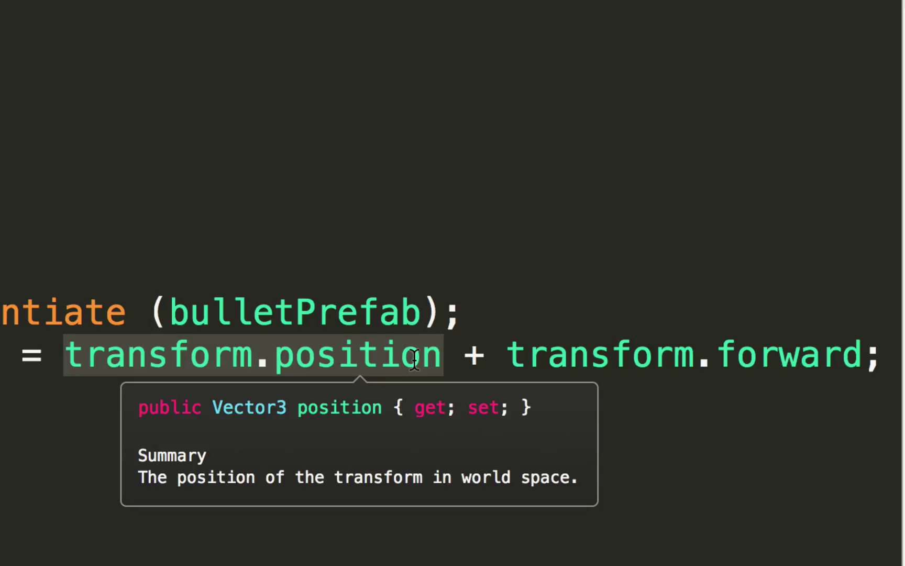
left_click_drag(443, 359, 63, 361)
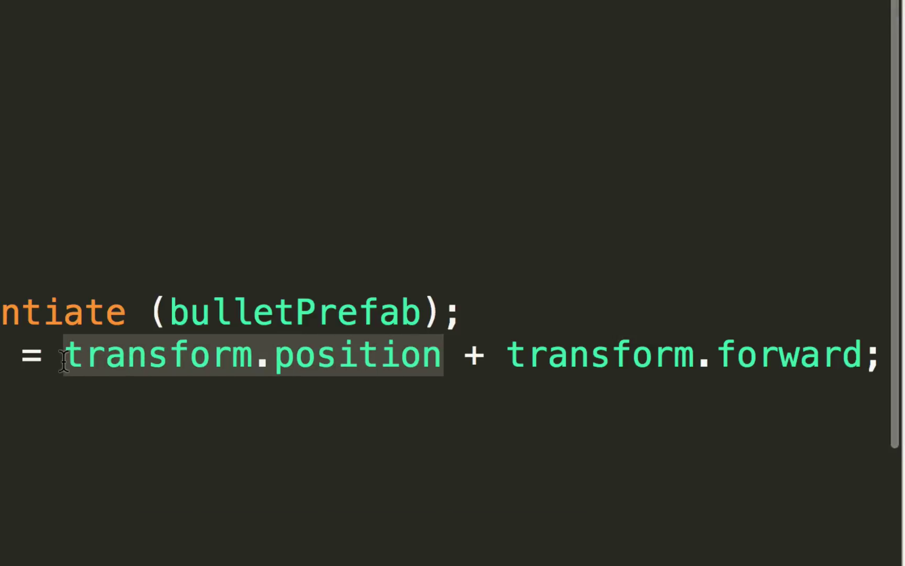
left_click(467, 318)
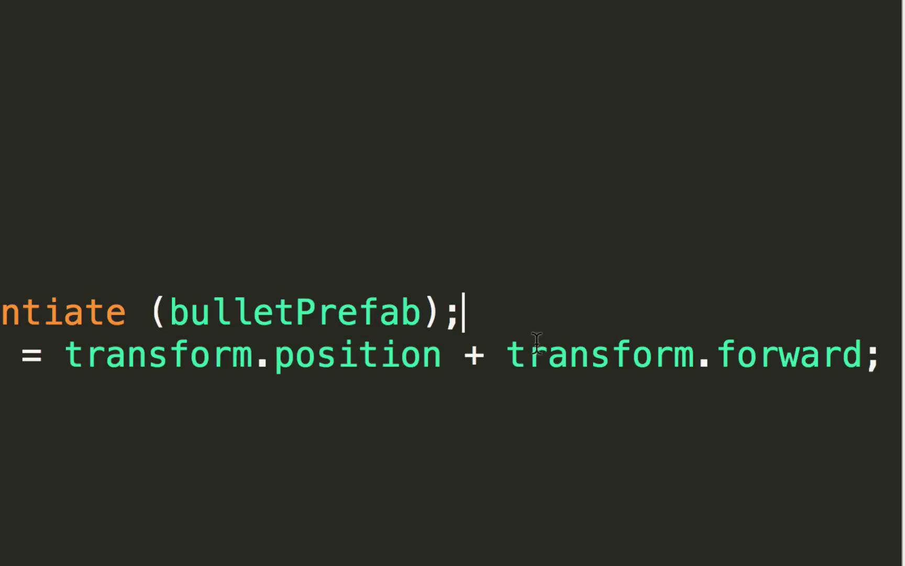
left_click_drag(506, 355, 849, 350)
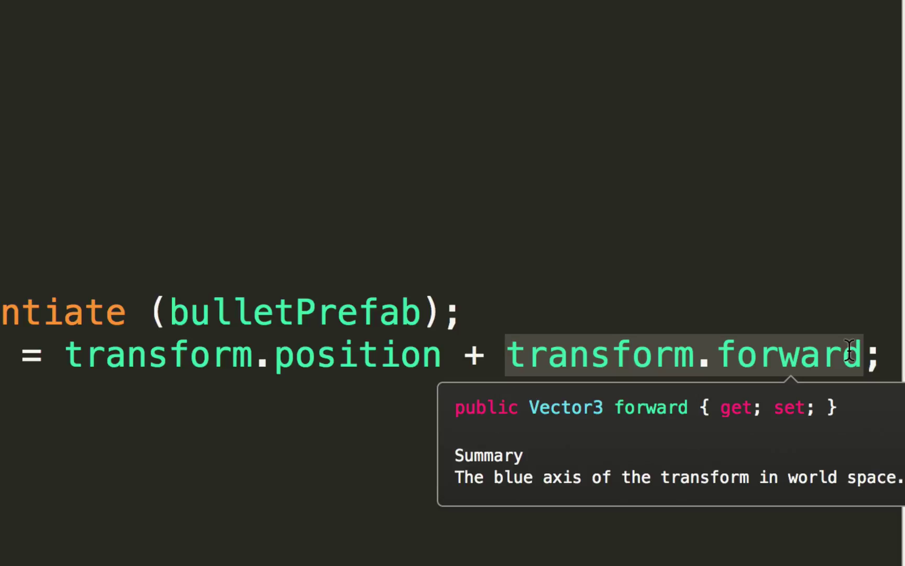
left_click(673, 354)
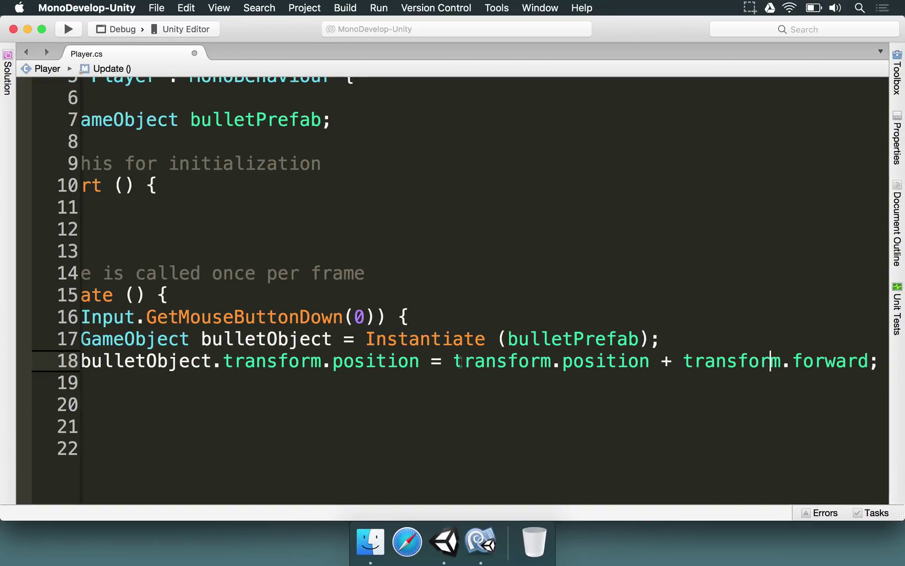
left_click_drag(451, 361, 873, 362)
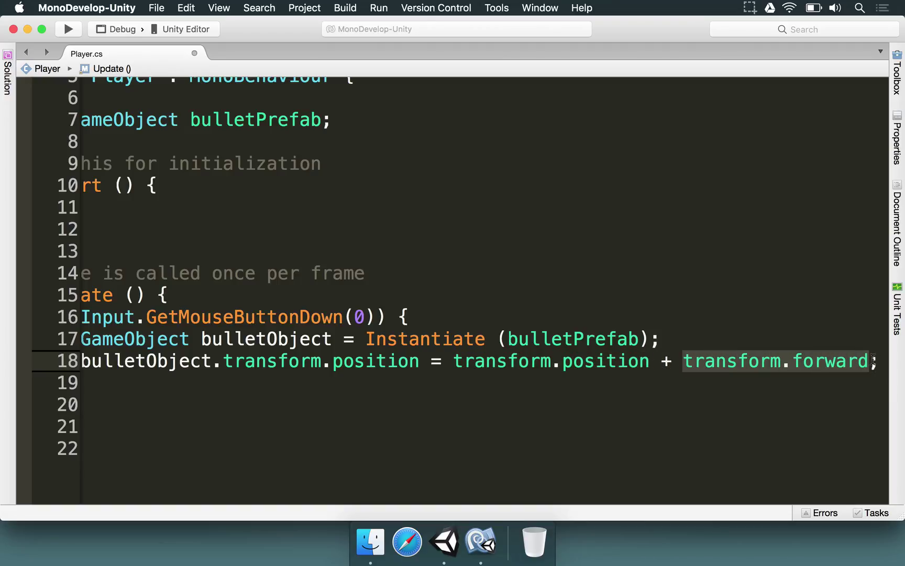
left_click(445, 550)
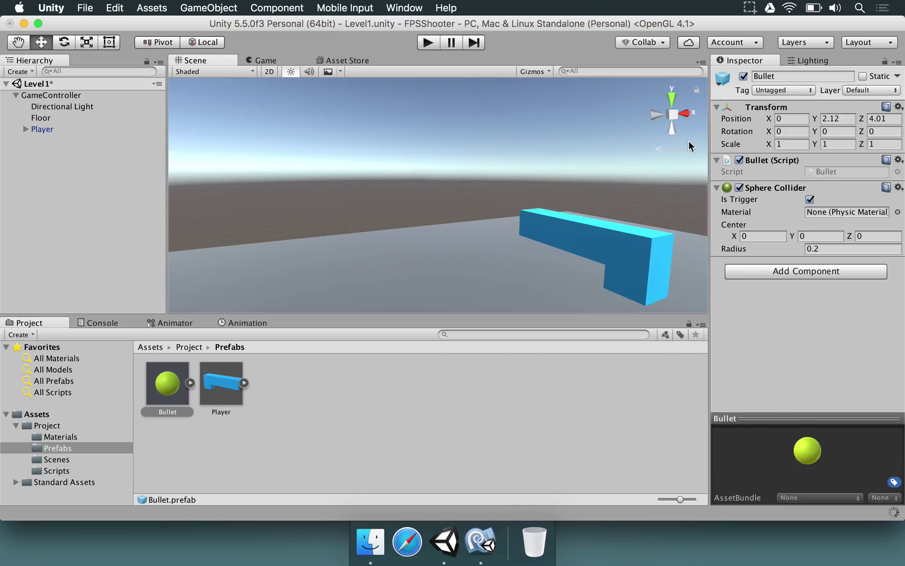
Play the game, fire bullets that spawn in front of the player, and view the Scene tab.
left_click(427, 43)
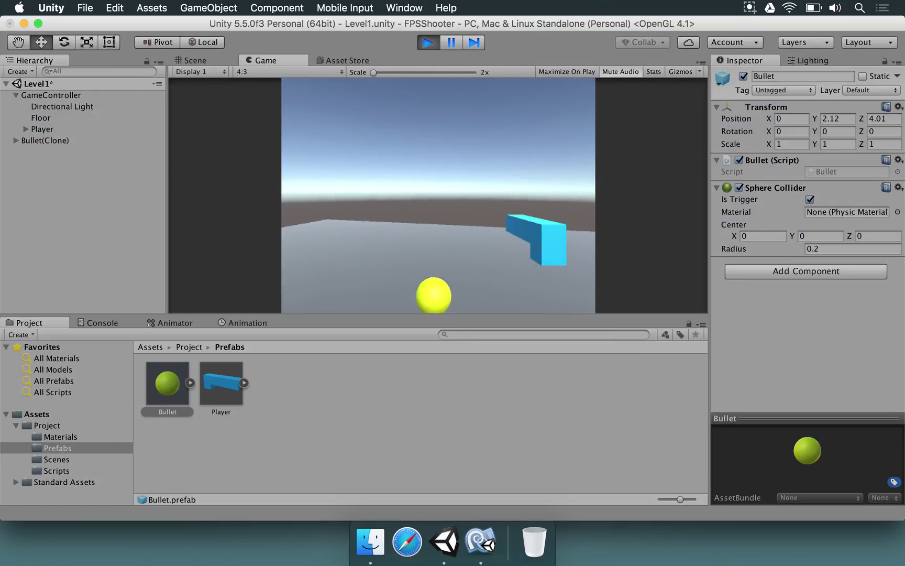
left_click(439, 195)
left_click(438, 196)
left_click(438, 195)
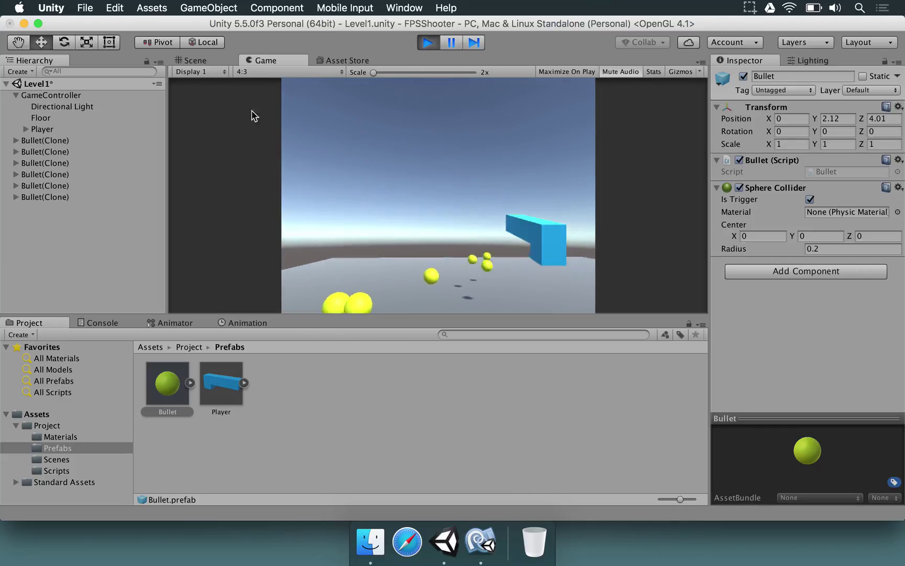
left_click(200, 62)
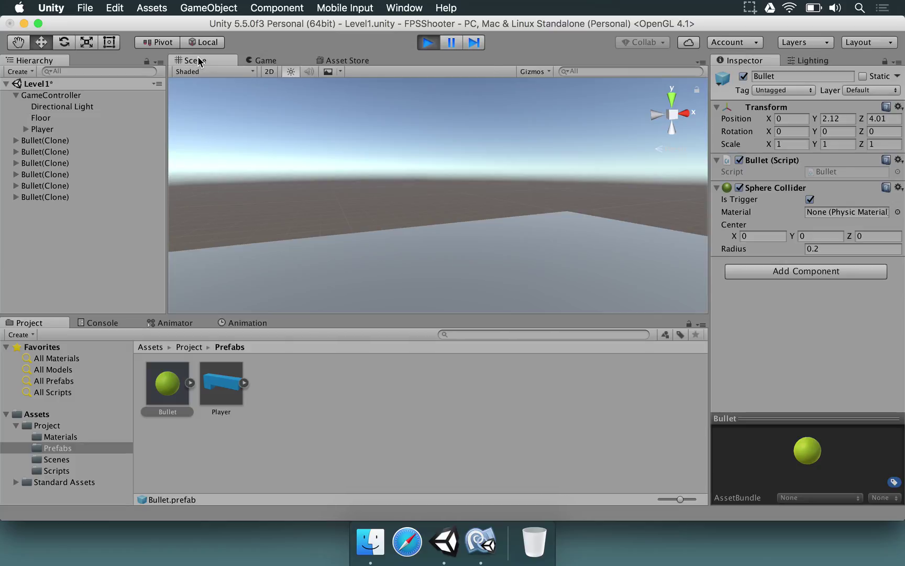
Frame and orbit around the Player, then expand it and select its FirstPersonCharacter camera.
left_click(40, 129)
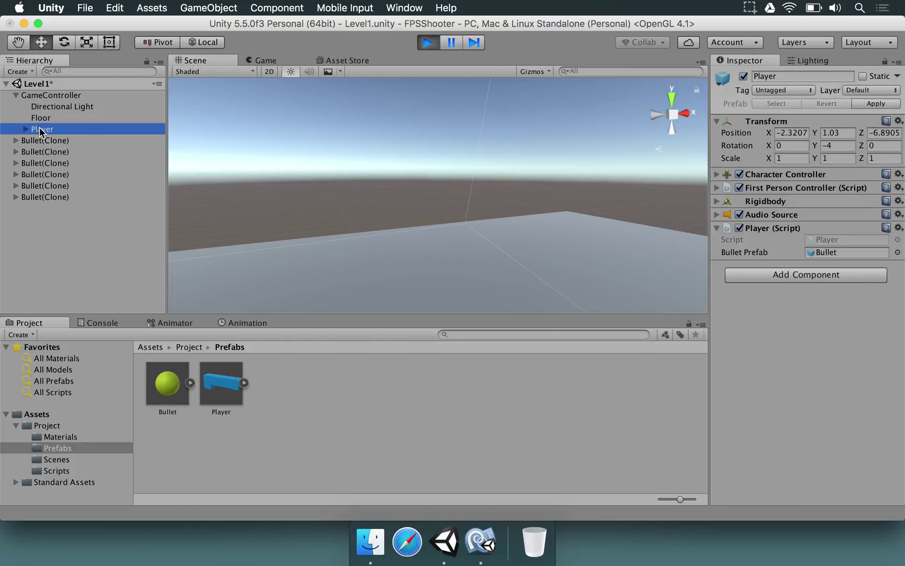
double_click(41, 130)
right_click_drag(411, 203, 625, 196)
left_click_drag(625, 195, 513, 245, "alt")
left_click(26, 129)
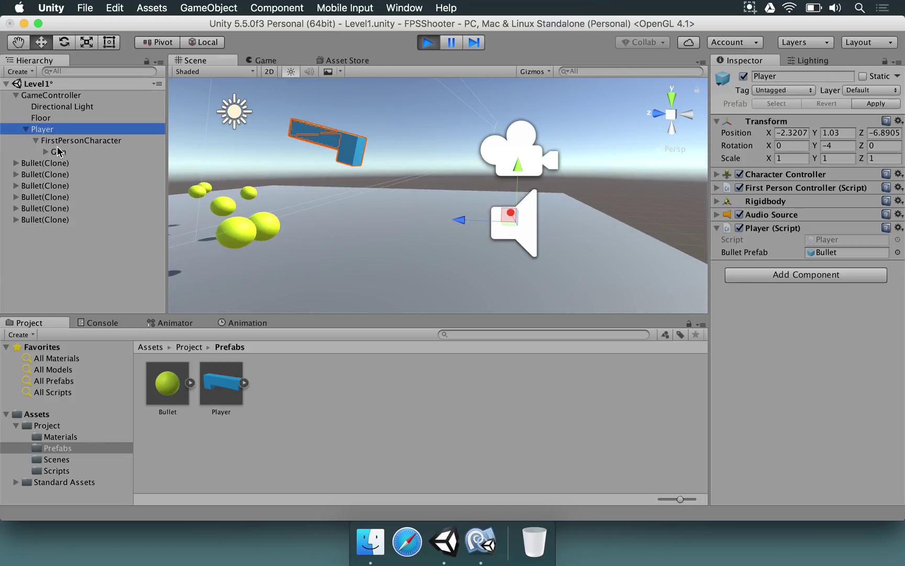
left_click(62, 140)
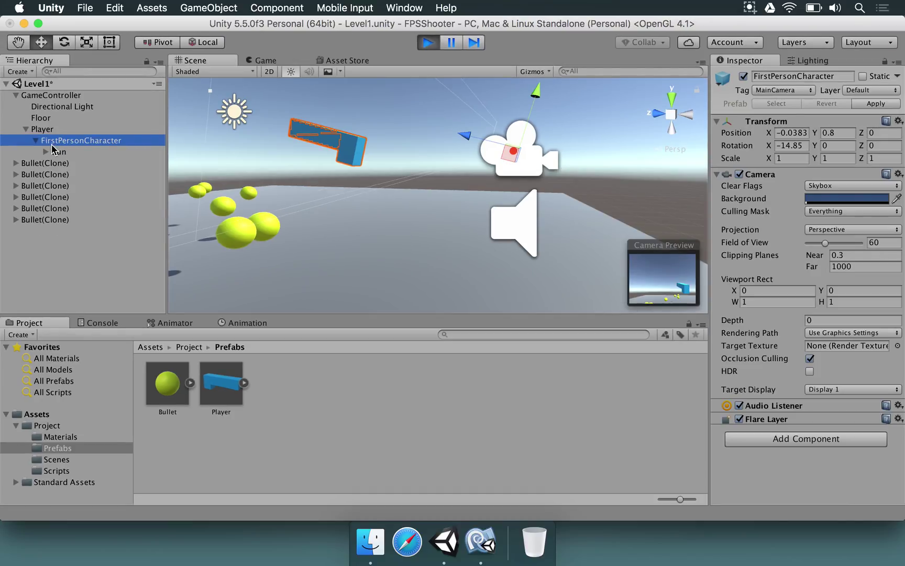
Stop the test run and return to Player.cs in MonoDevelop.
left_click(429, 41)
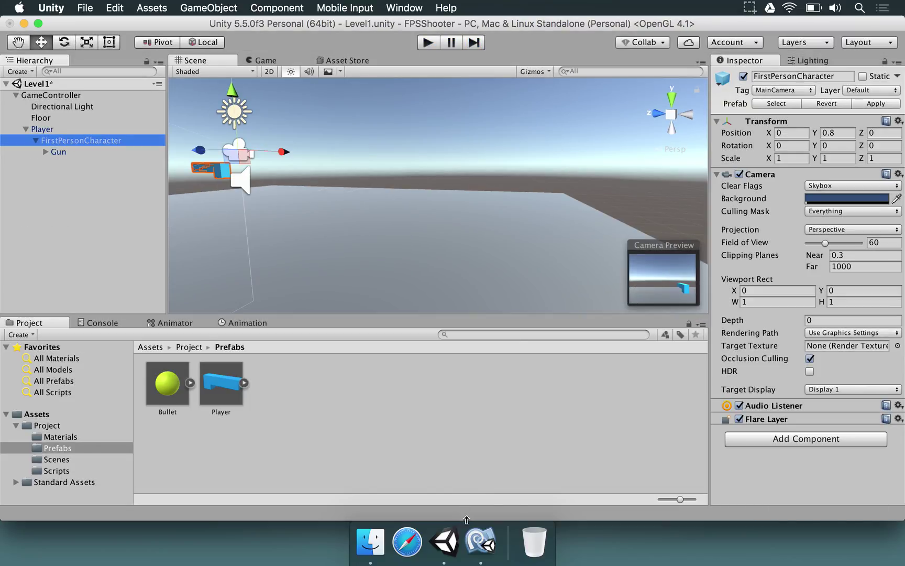
left_click(481, 542)
scroll(219, 228, "up", 3)
scroll(220, 228, "left", 5)
Add a 'public Camera playerCamera;' field near the top of Player.cs.
scroll(220, 226, "left", 1)
left_click(267, 197)
key("Return")
type("public Camera playerCamera;")
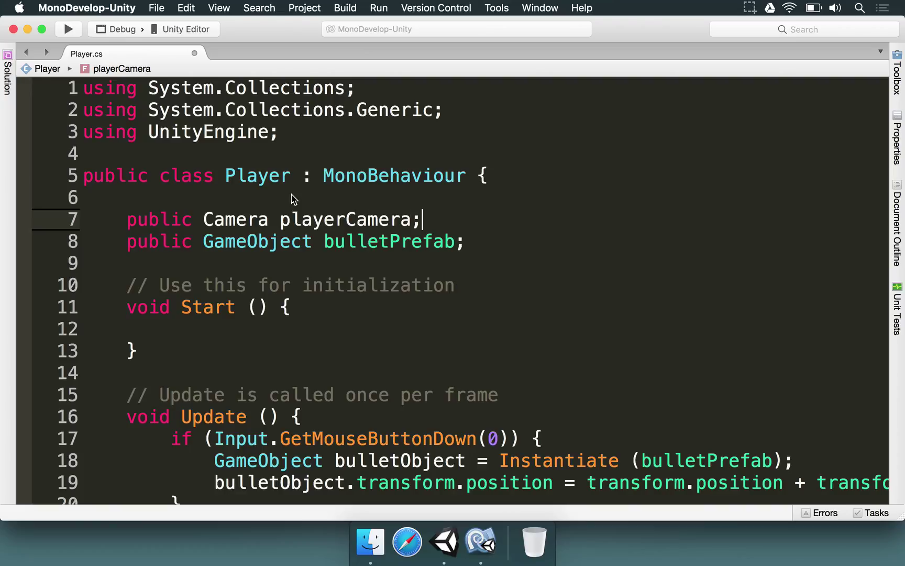
Prefix both transform references on line 19 with 'playerCamera.', then return to Unity.
scroll(650, 411, "down", 5)
scroll(586, 364, "down", 3)
scroll(627, 318, "right", 8)
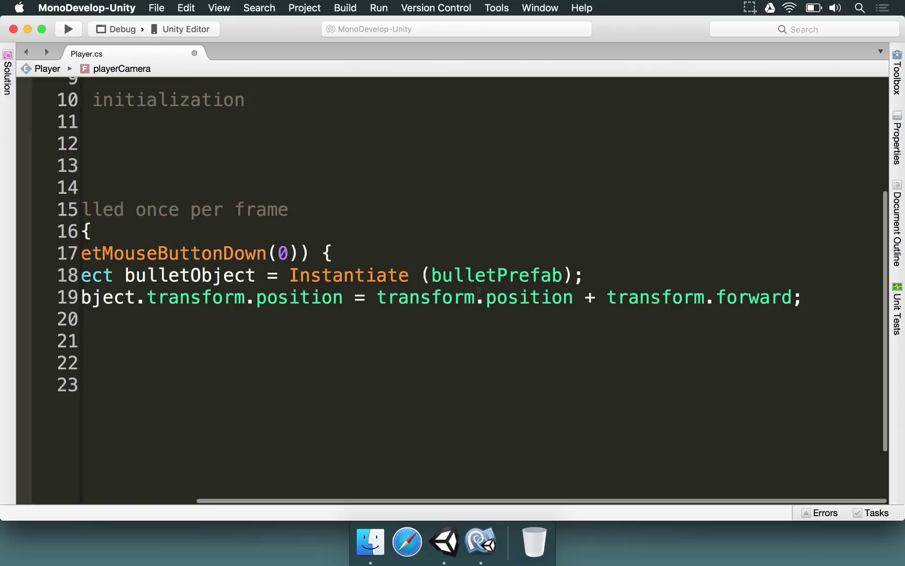
left_click(378, 298)
type("playerCamera.")
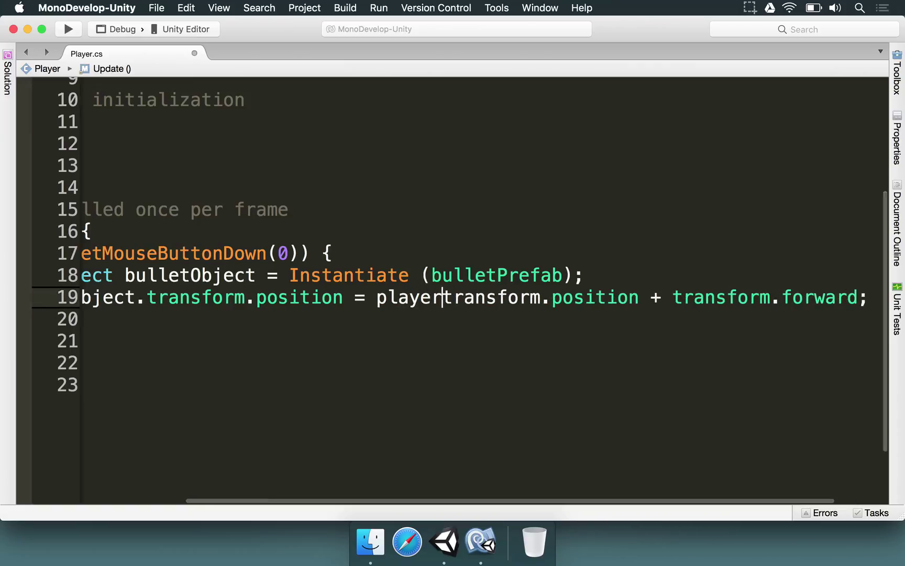
key("End")
left_click(681, 298)
type("playerCamera.")
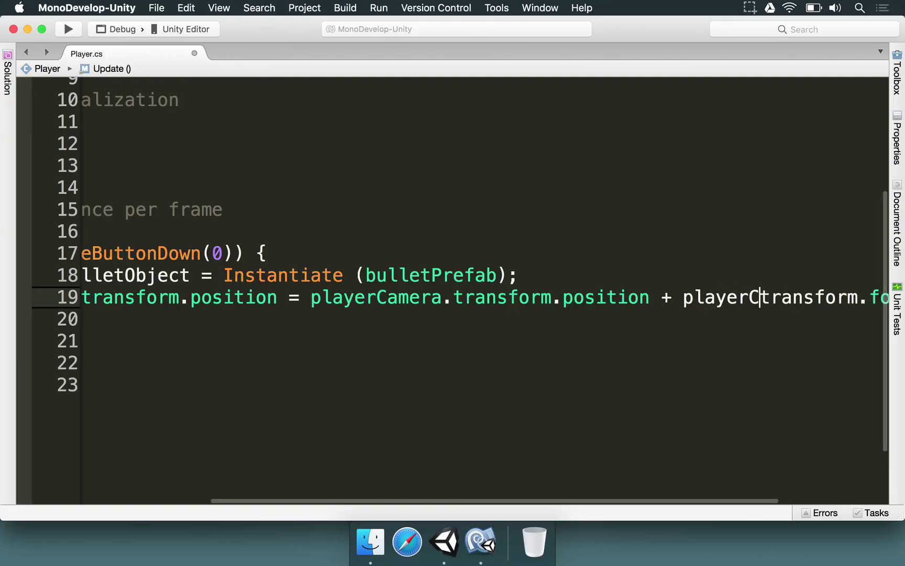
left_click(749, 437)
scroll(786, 437, "right", 5)
left_click(477, 355)
left_click(444, 541)
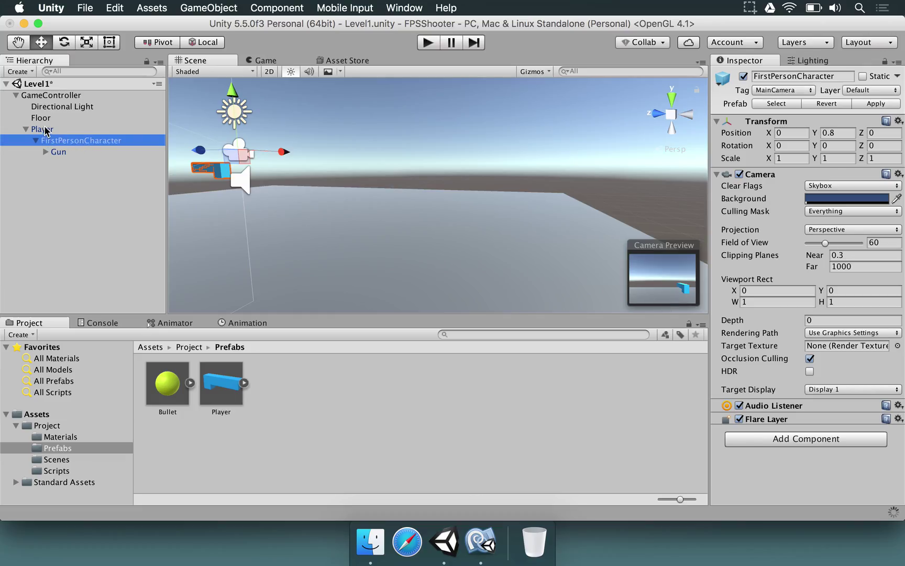
Drag FirstPersonCharacter into the Player script's Player Camera slot and apply to the Player prefab.
left_click(45, 131)
left_click_drag(364, 241, 421, 230, "alt")
left_click(89, 141)
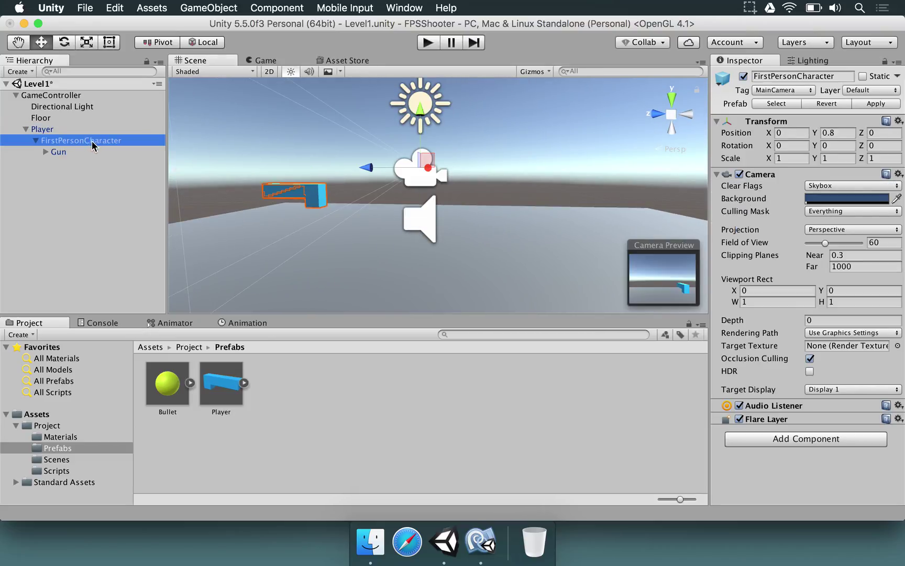
left_click(45, 133)
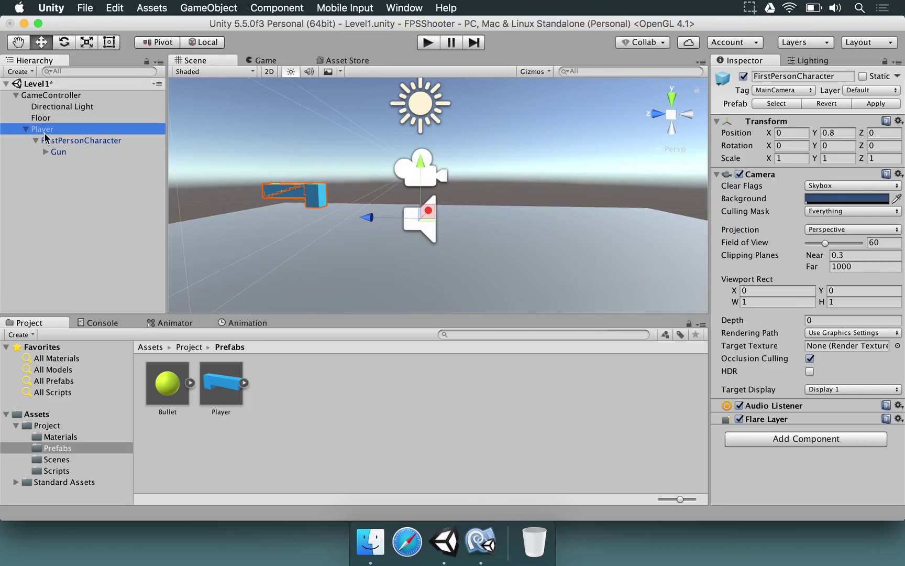
left_click_drag(70, 145, 834, 255)
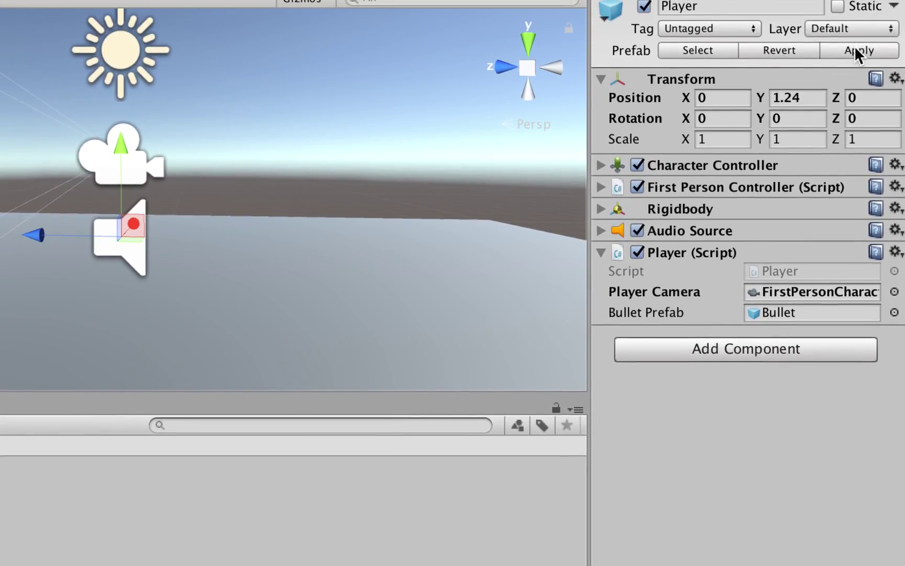
left_click(855, 47)
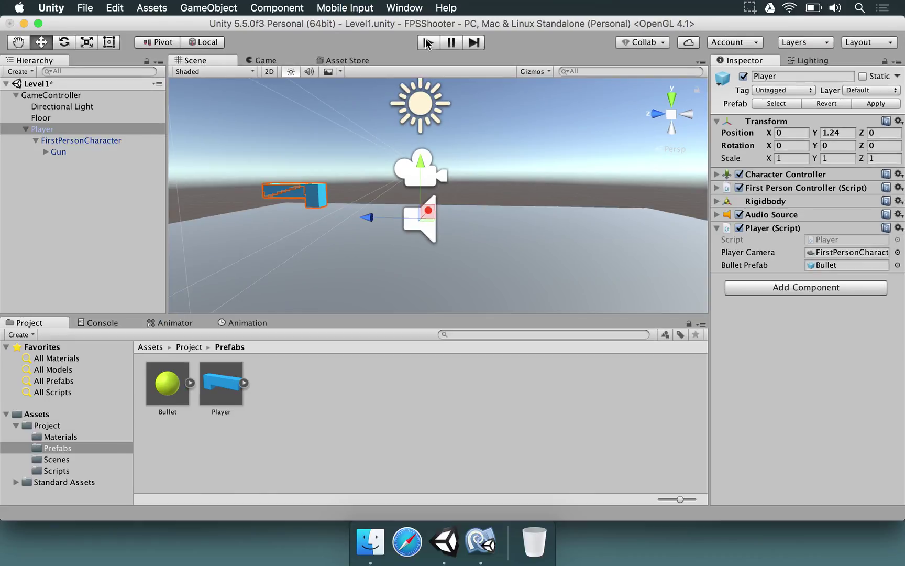
left_click(431, 44)
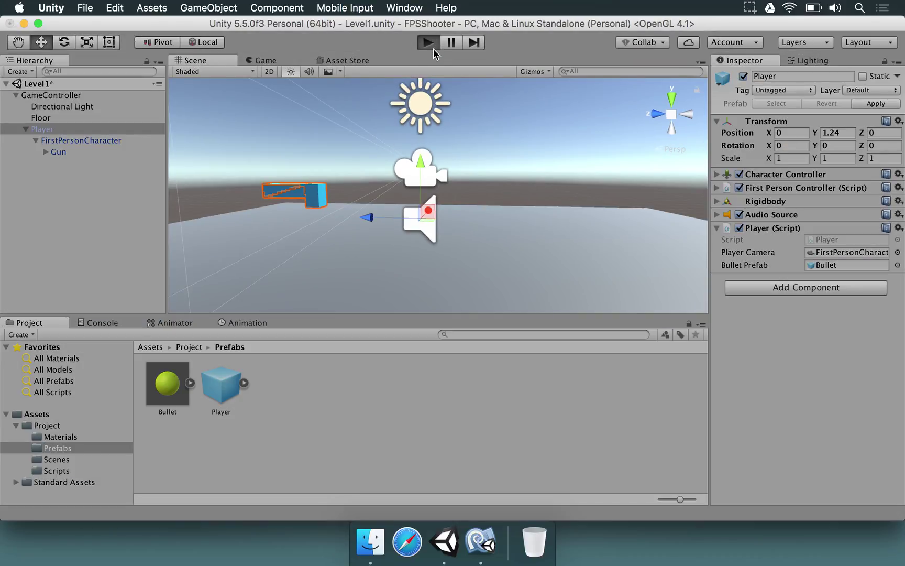
left_click(438, 195)
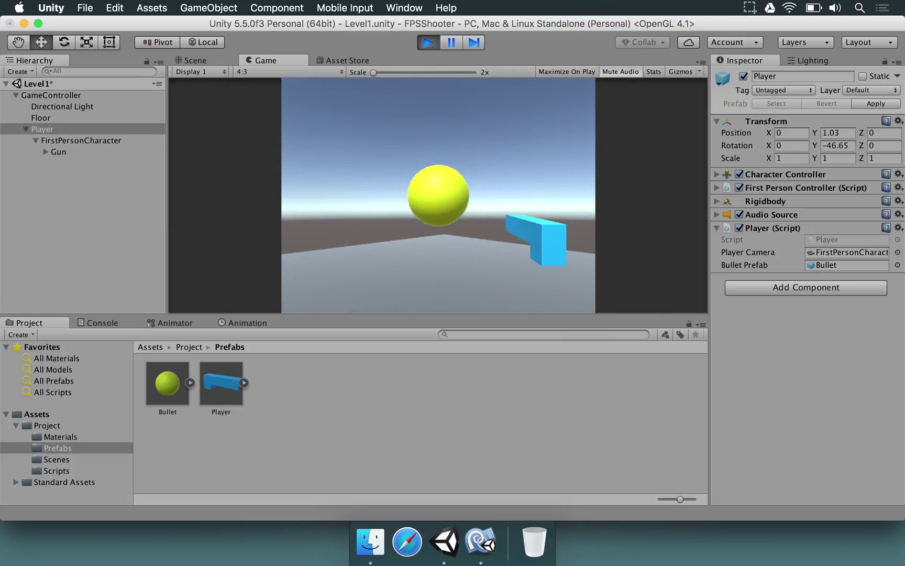
left_click(439, 195)
left_click(438, 195)
left_click(439, 195)
key("a")
left_click(438, 195)
key("s")
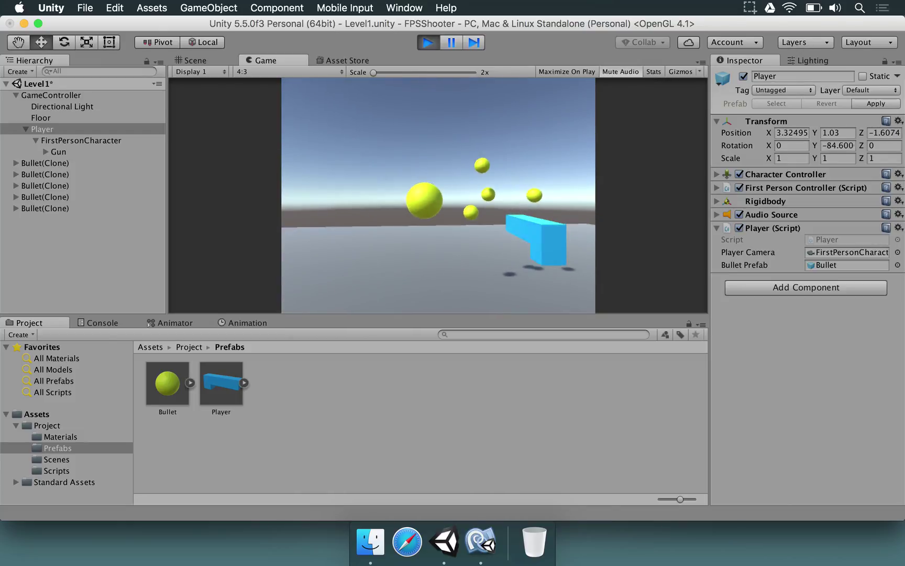
key("d")
key("w")
key("Escape")
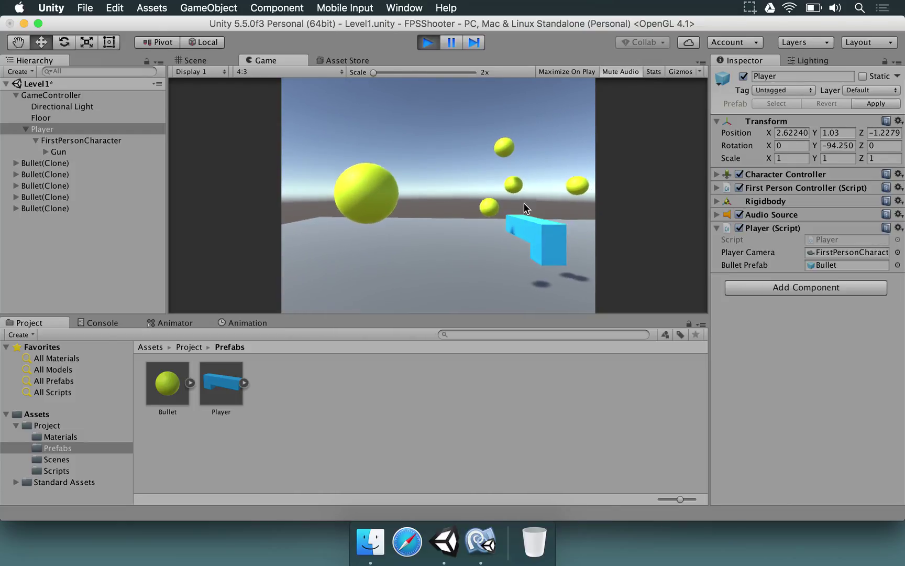
left_click(192, 62)
right_click_drag(474, 221, 904, 265)
key("a")
left_click_drag(429, 247, 549, 248, "alt")
left_click_drag(456, 250, 415, 142, "alt")
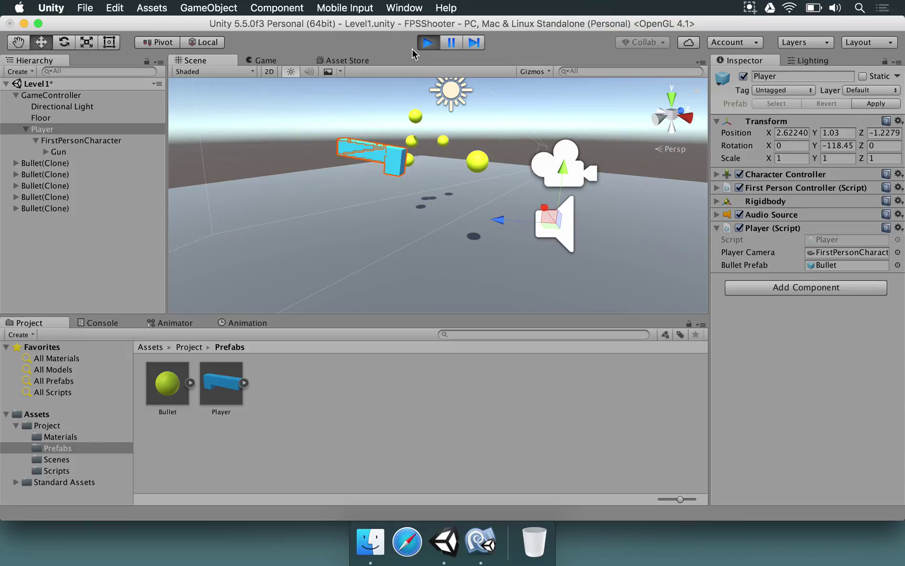
left_click_drag(467, 184, 459, 203, "alt")
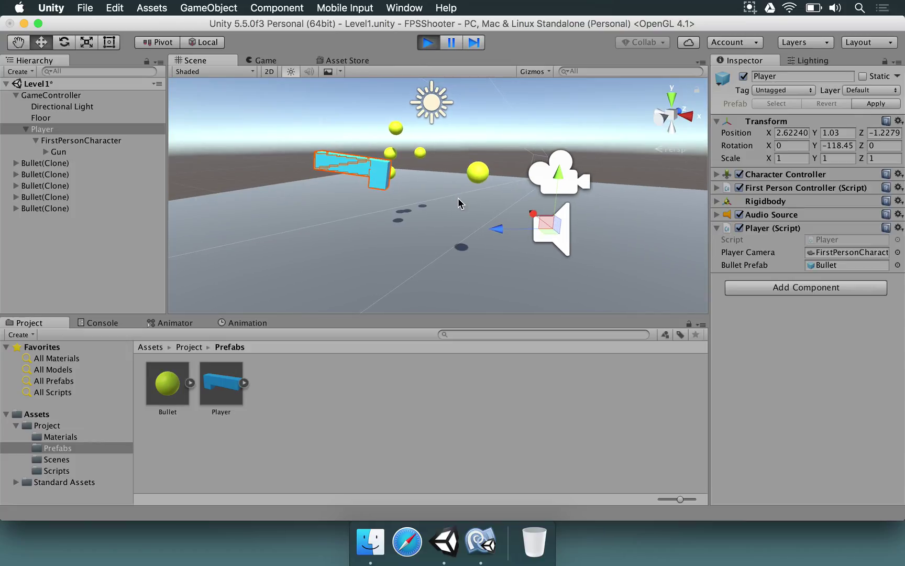
left_click(269, 57)
left_click(439, 196)
key("s")
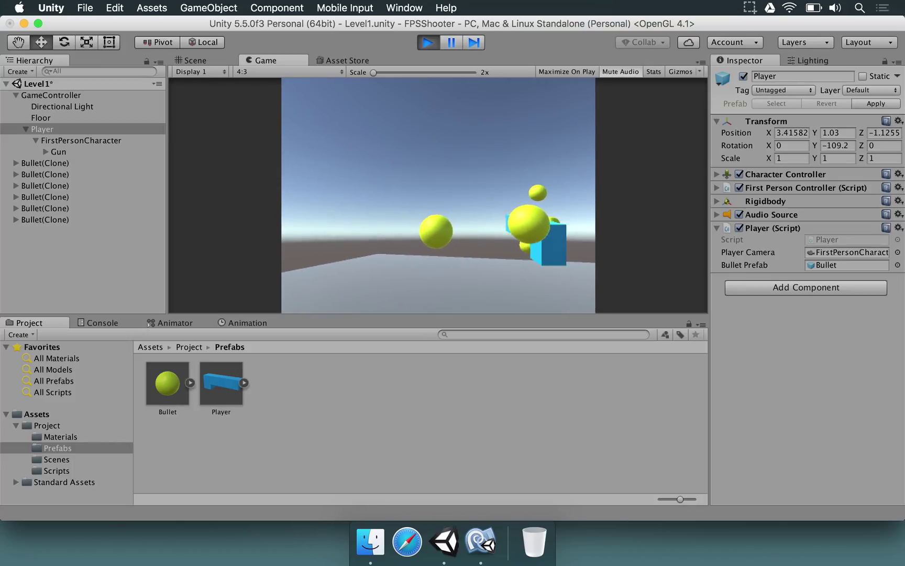
key("Escape")
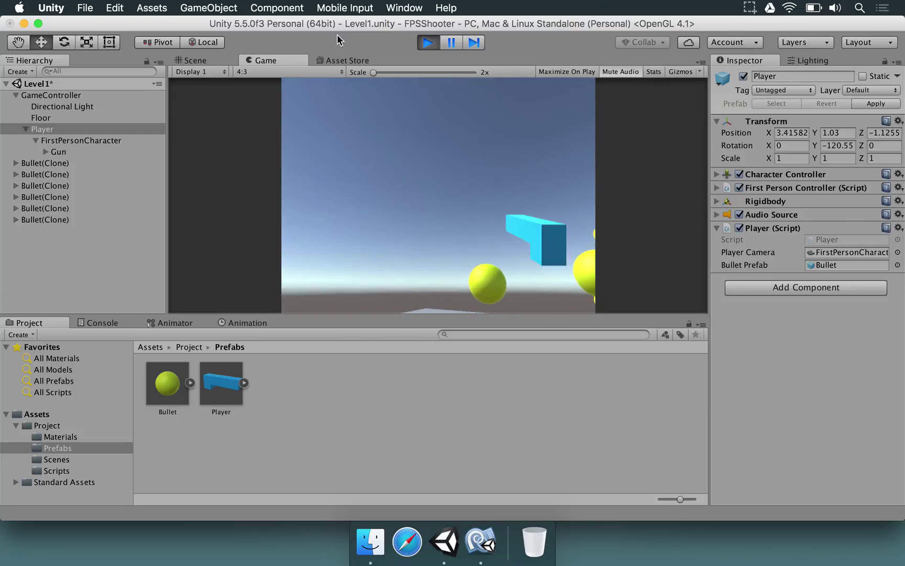
left_click(428, 42)
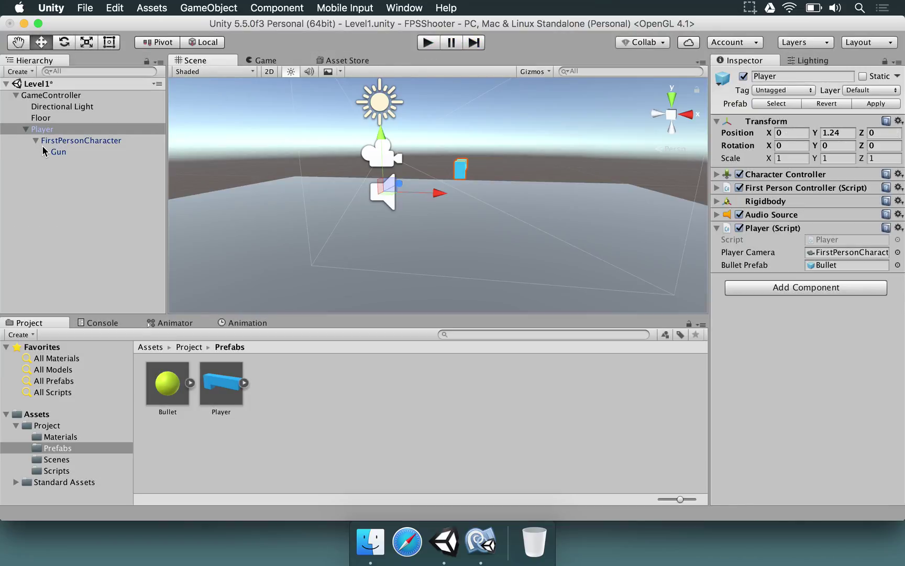
Select the Gun and set its scale to 0.3 on X, Y and Z.
left_click(45, 152)
double_click(58, 151)
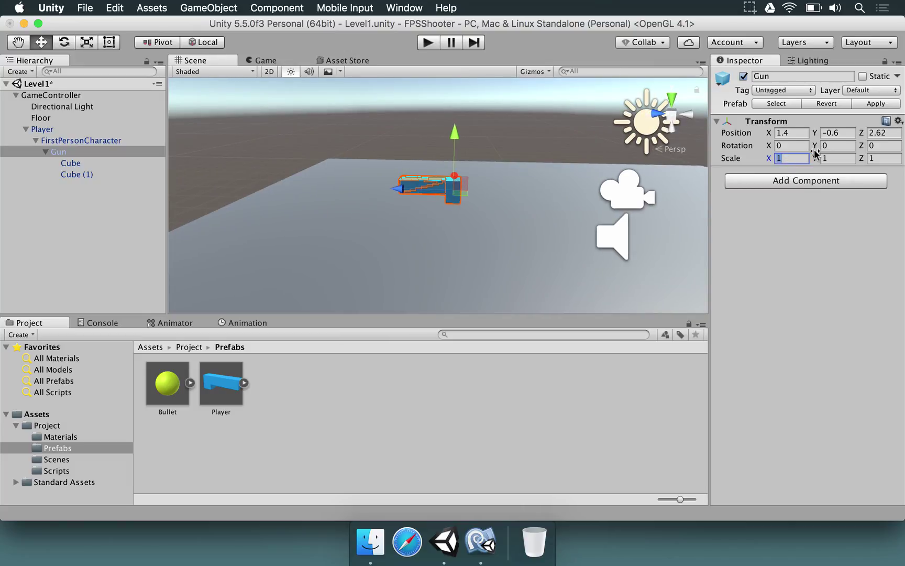
type("0.3")
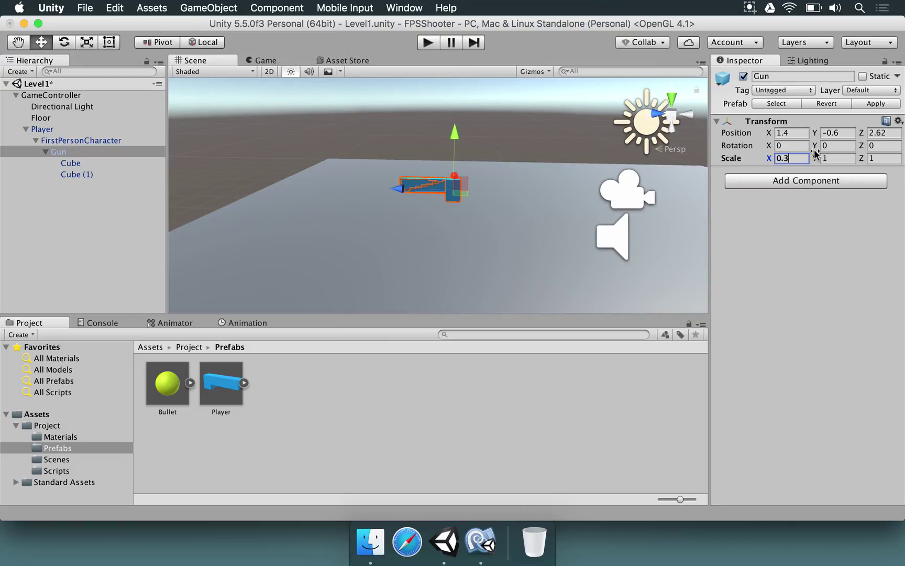
key("Tab")
type("0.3")
key("Tab")
type("0.3")
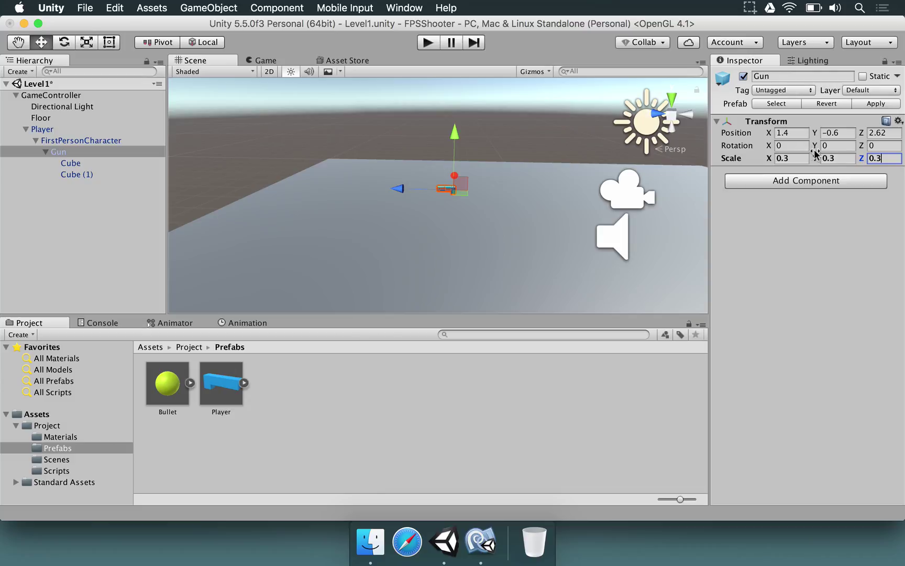
left_click_drag(427, 214, 445, 173, "alt")
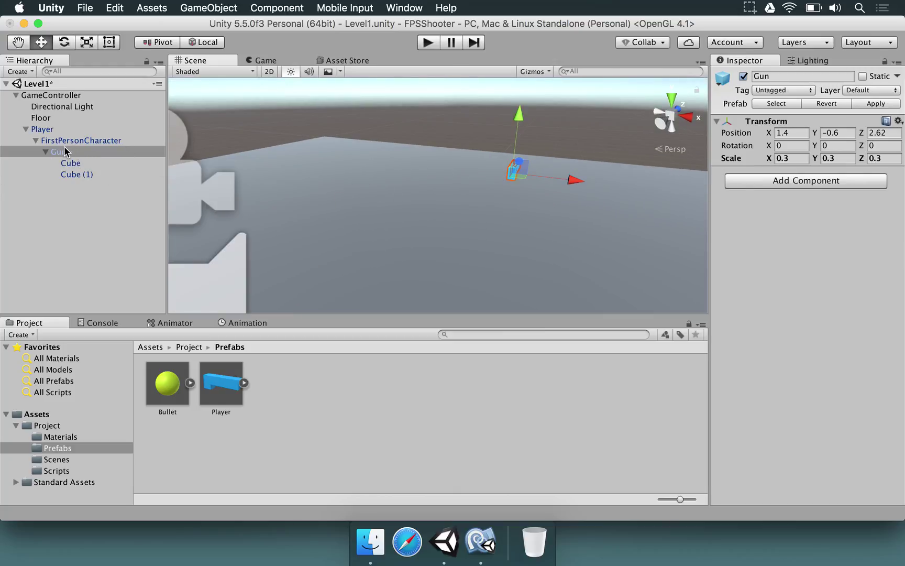
Move the Gun to position 0.44, -0.3, 0.79, checking it in the Game view.
left_click(267, 60)
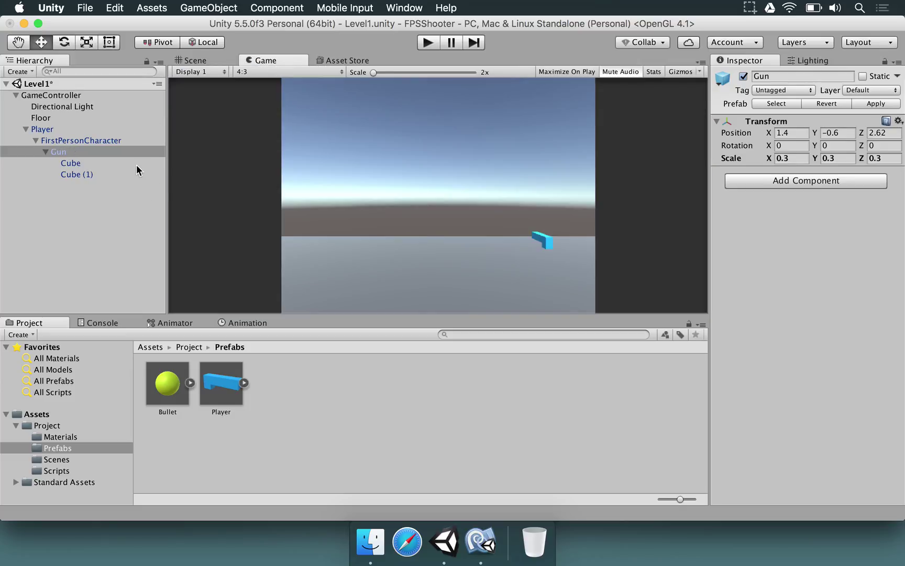
left_click(66, 152)
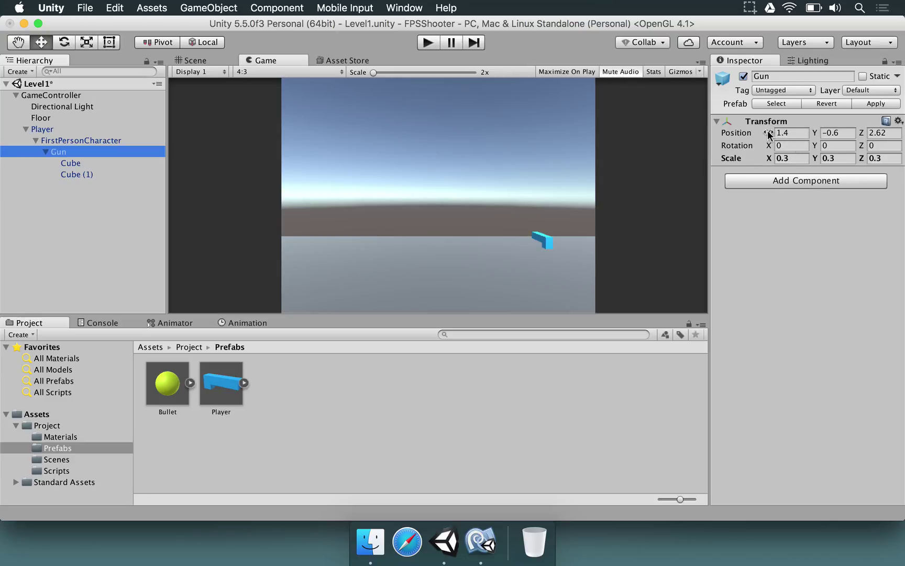
left_click_drag(769, 135, 762, 134)
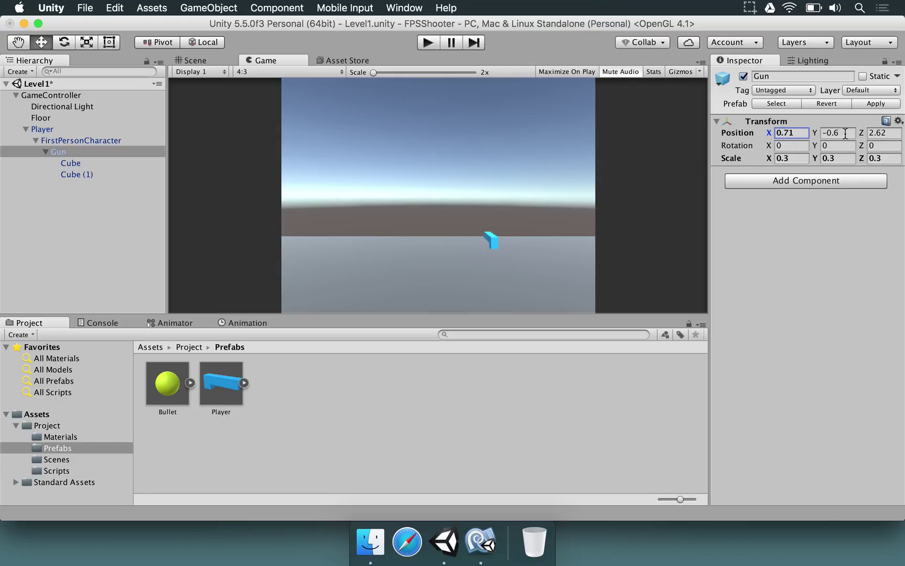
left_click_drag(863, 135, 763, 135)
left_click(771, 133)
left_click_drag(859, 136, 855, 135)
left_click(778, 134)
left_click_drag(770, 136, 768, 135)
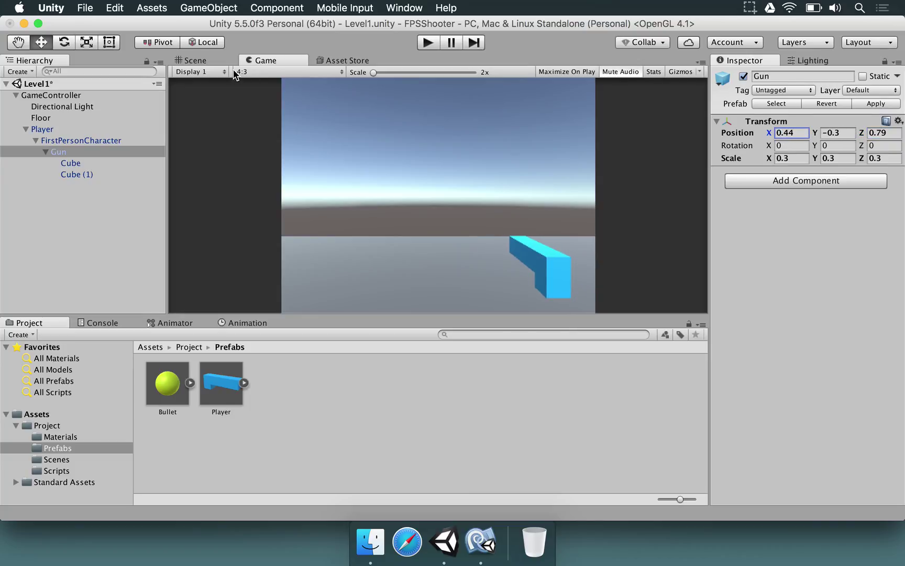
Review the gun in the Scene view, select Player, and start the game from the Game view.
left_click(221, 61)
left_click_drag(405, 204, 112, 169, "alt")
left_click(80, 140)
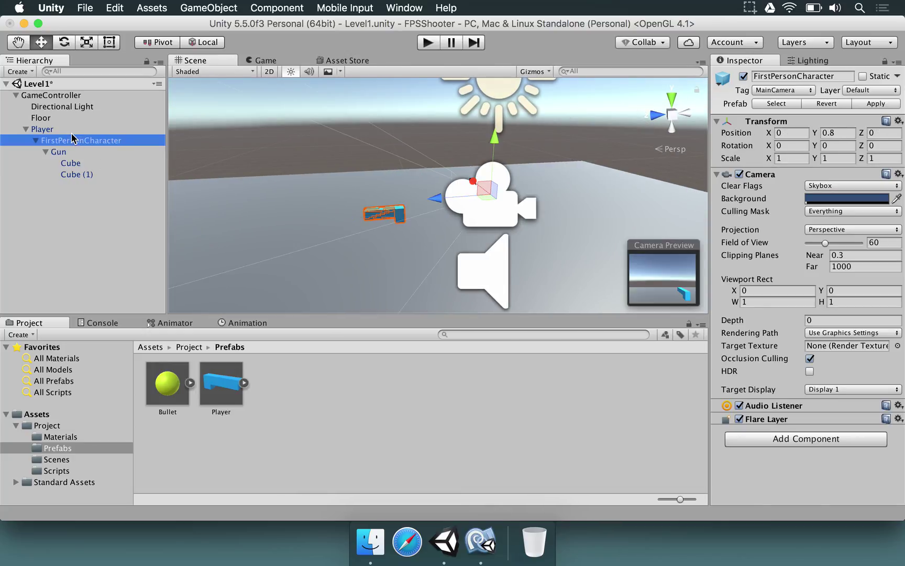
left_click(43, 129)
left_click(283, 62)
left_click(429, 41)
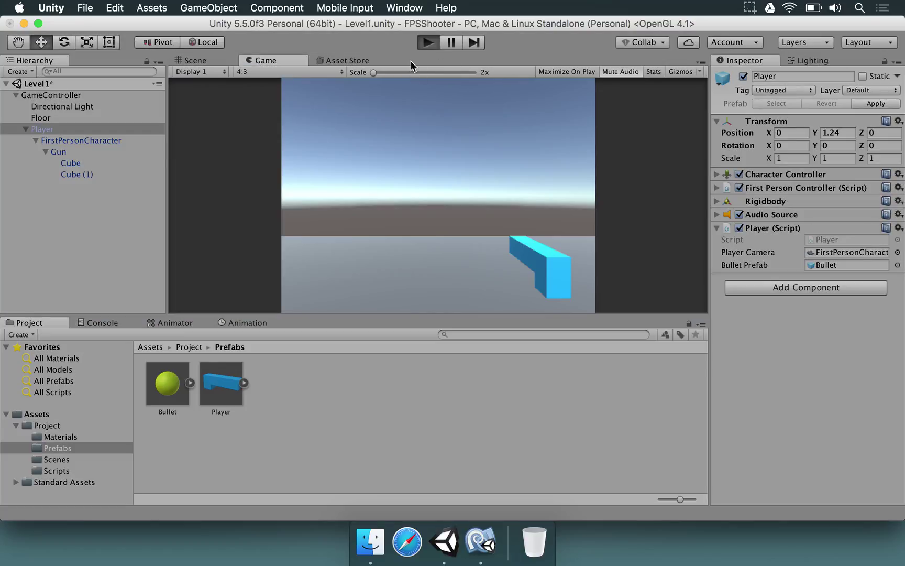
Fire a test bullet, move the player briefly, and stop play mode.
left_click(438, 196)
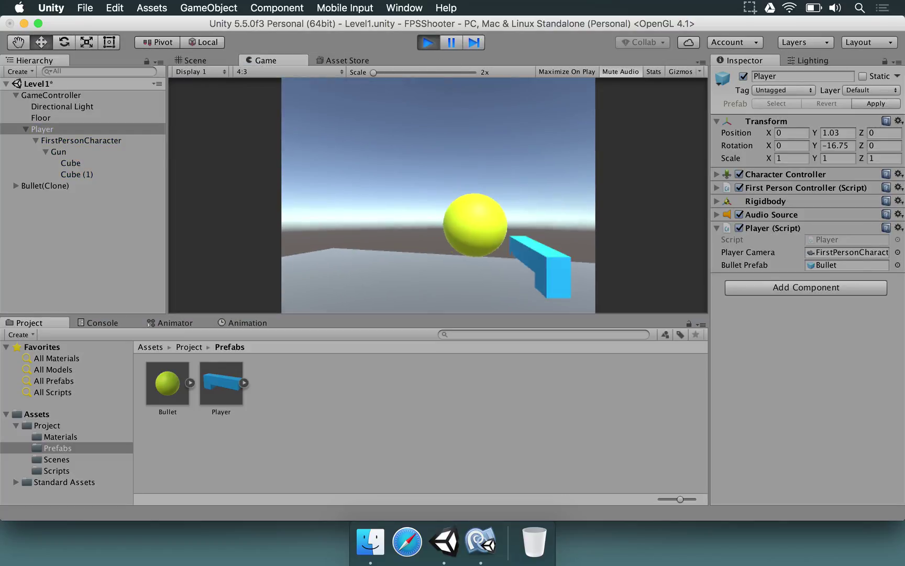
key("a")
key("s")
key("Escape")
left_click(434, 44)
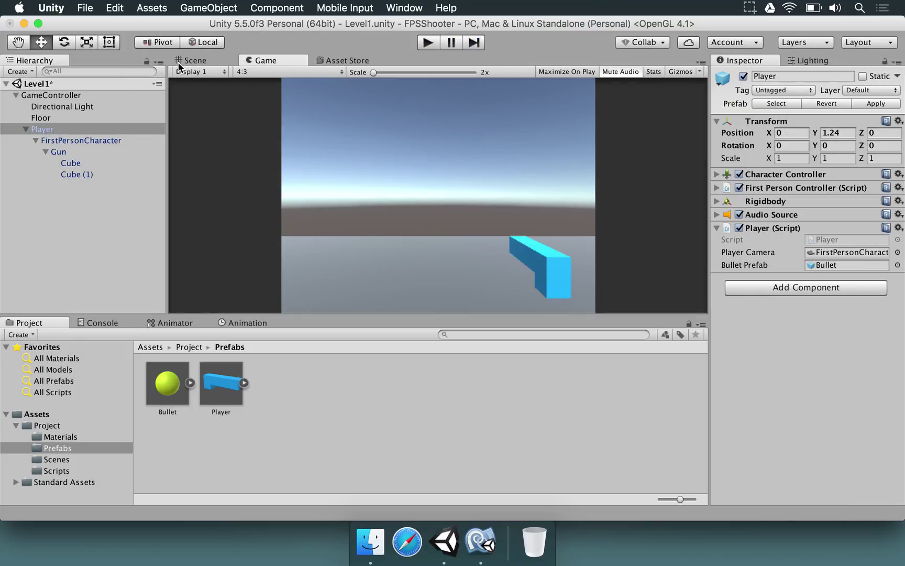
Set the Gun's scale to 0.25 on all axes and its Z position to 0.58.
left_click(64, 151)
left_click(787, 158)
type("0.25")
key("Tab")
type("0.25")
key("Tab")
type("0.25")
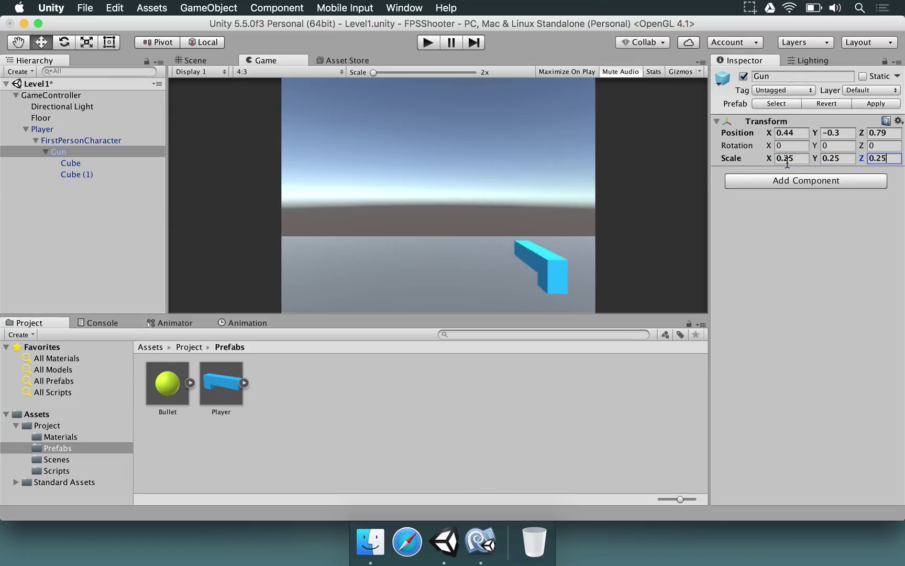
left_click_drag(863, 135, 821, 137)
Check the gun in the Scene view, save the scene, and start play mode.
left_click(195, 60)
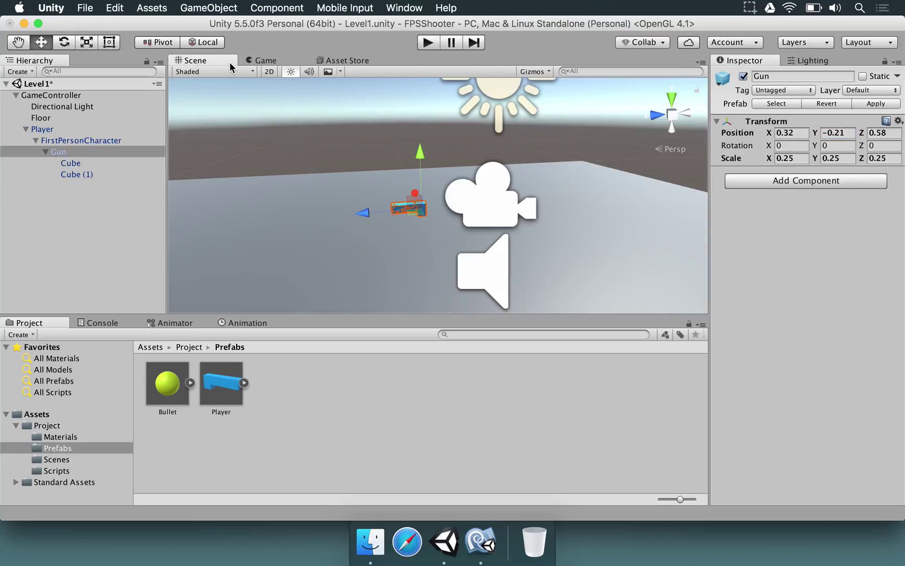
left_click_drag(469, 189, 367, 169, "alt")
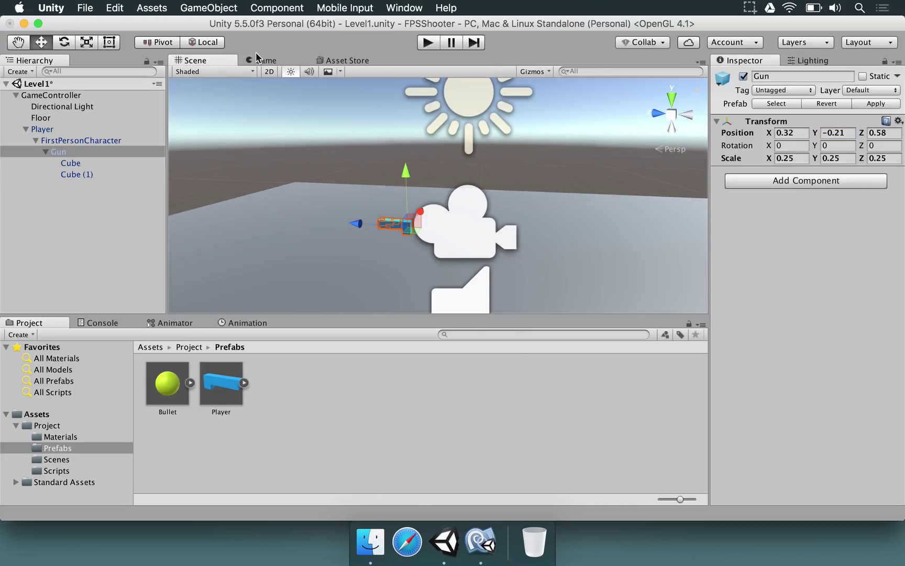
left_click(255, 56)
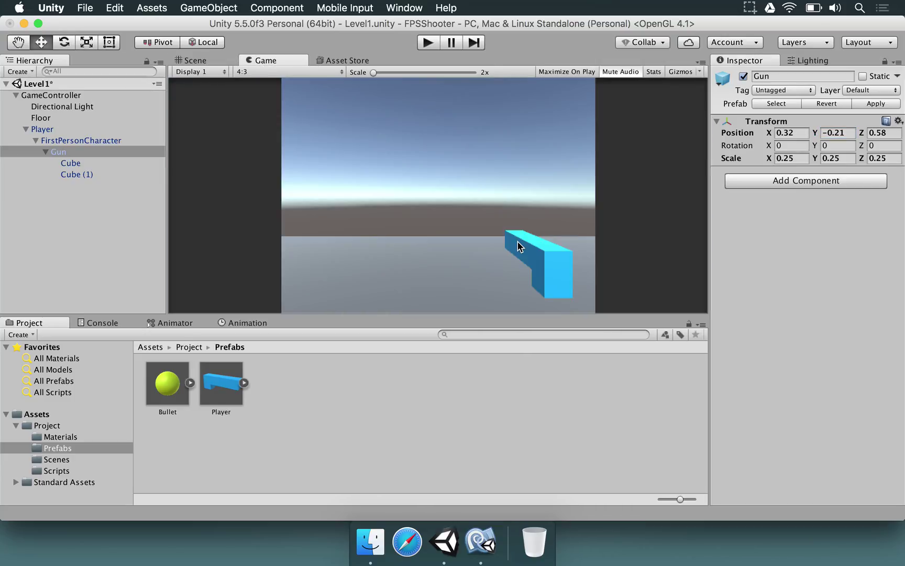
key("super+s")
left_click(419, 42)
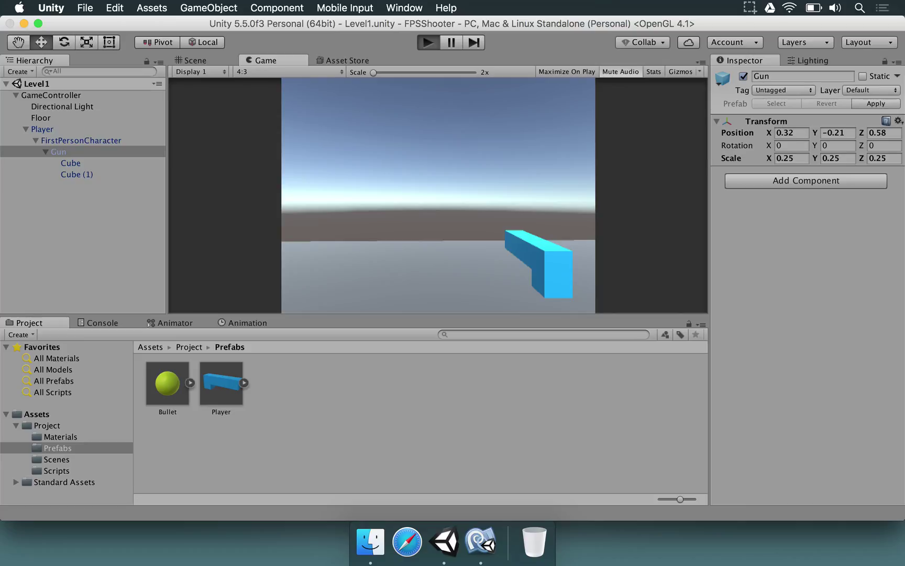
Fire eight yellow bullets in the Game view, release the mouse with Esc, and stop playing.
left_click(419, 188)
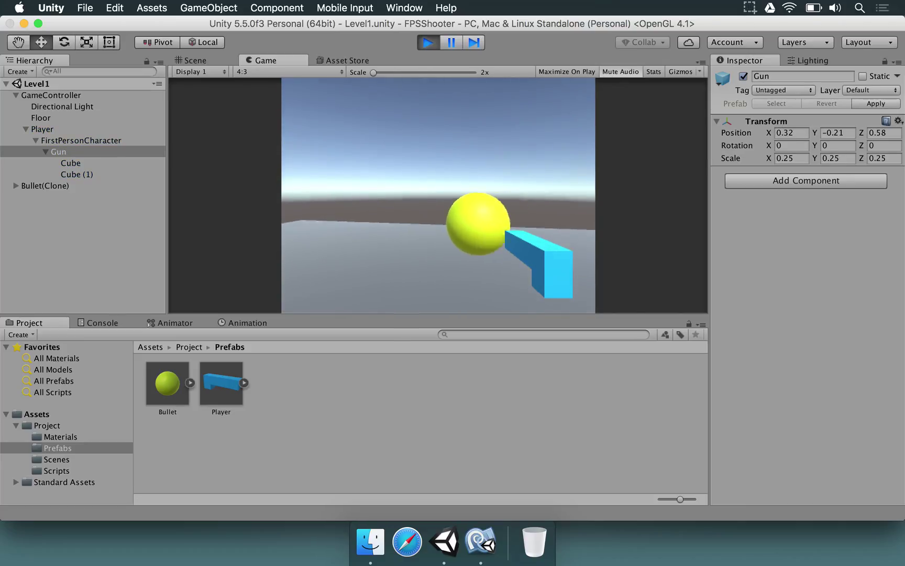
left_click(439, 195)
left_click(438, 195)
left_click(439, 195)
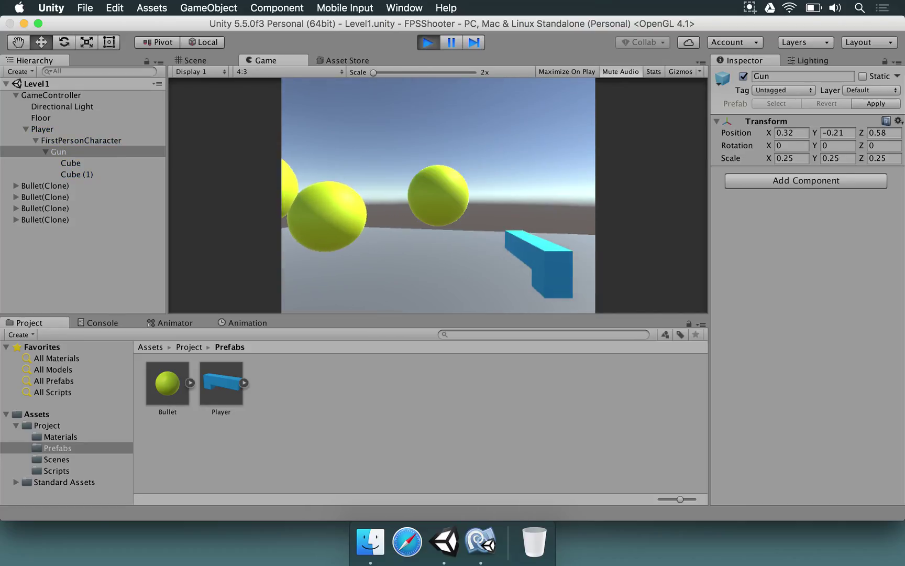
left_click(439, 195)
left_click(438, 195)
left_click(438, 195)
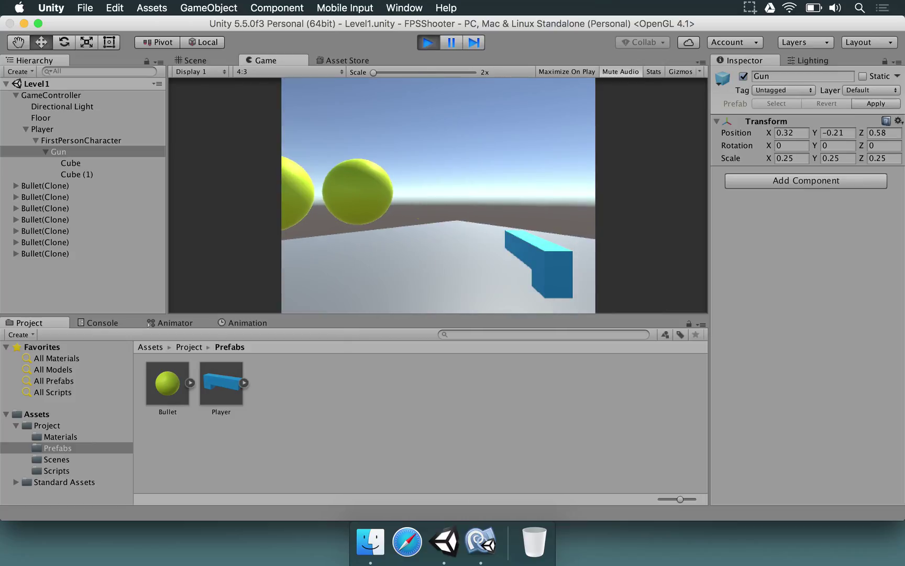
left_click(438, 194)
key("Escape")
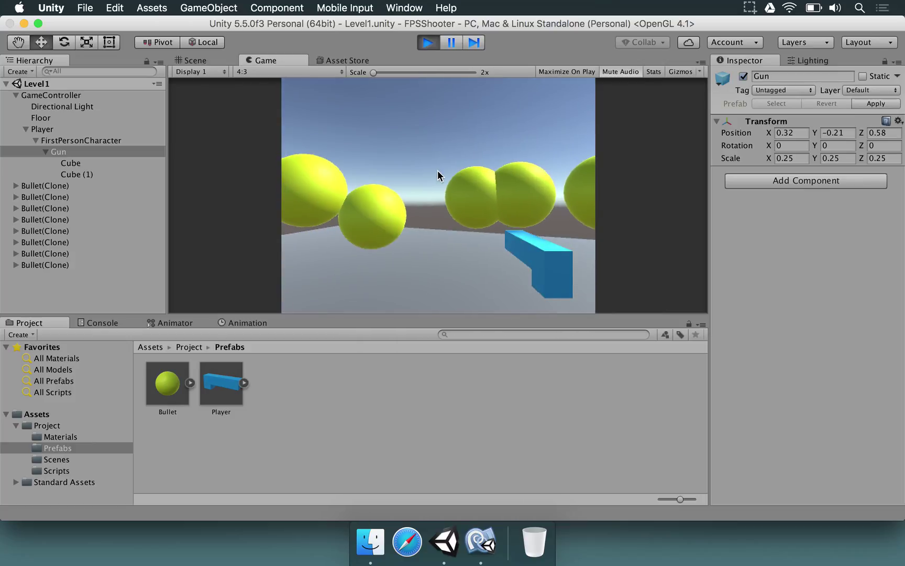
left_click(434, 44)
Add line 20 'bulletObject.transform.forward = playerCamera.transform.forward;' below line 19 in Player.cs.
left_click(481, 540)
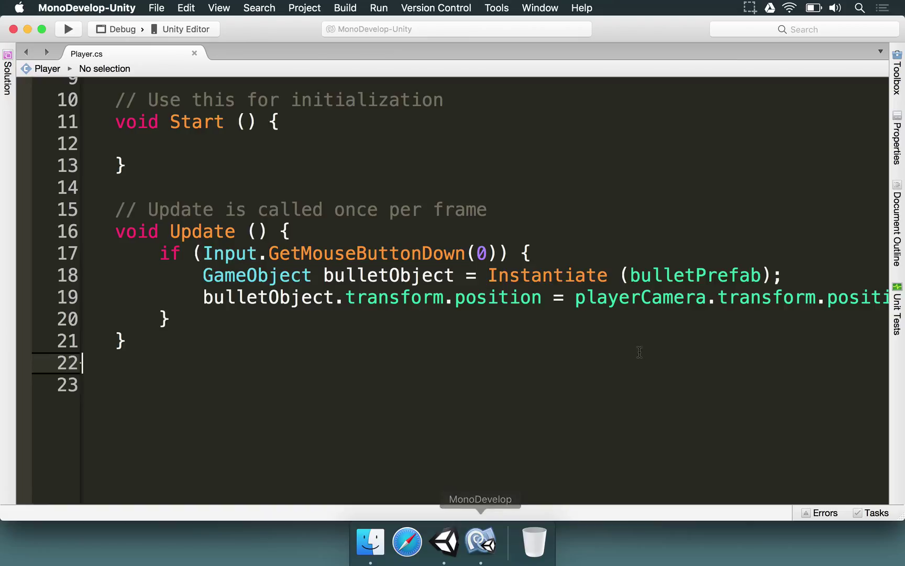
scroll(739, 304, "up", 5, "ctrl")
scroll(739, 304, "right", 5)
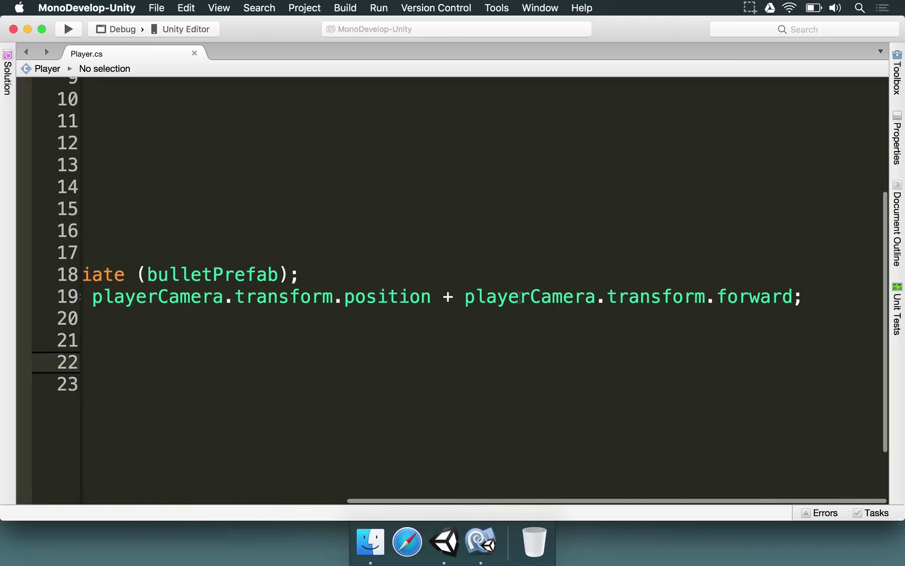
left_click_drag(474, 301, 789, 303)
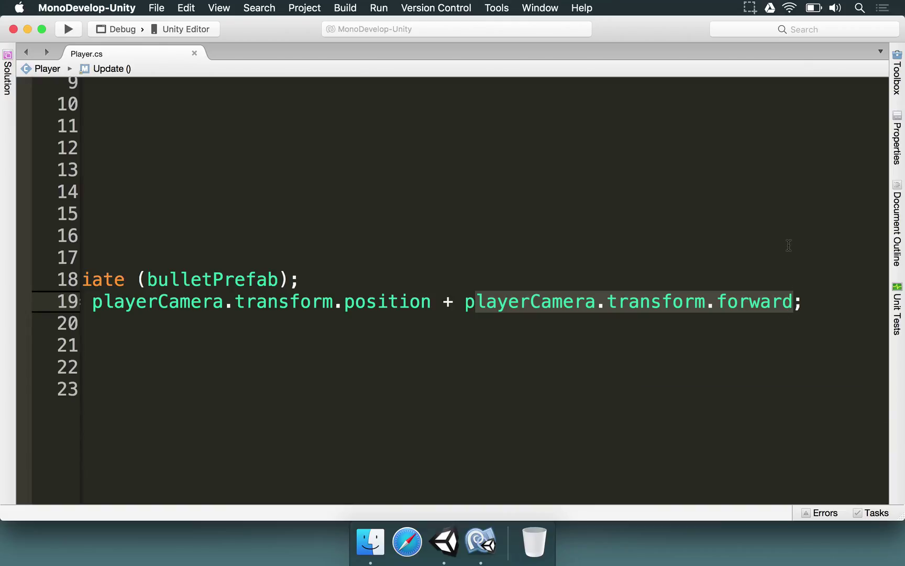
key("End")
key("Return")
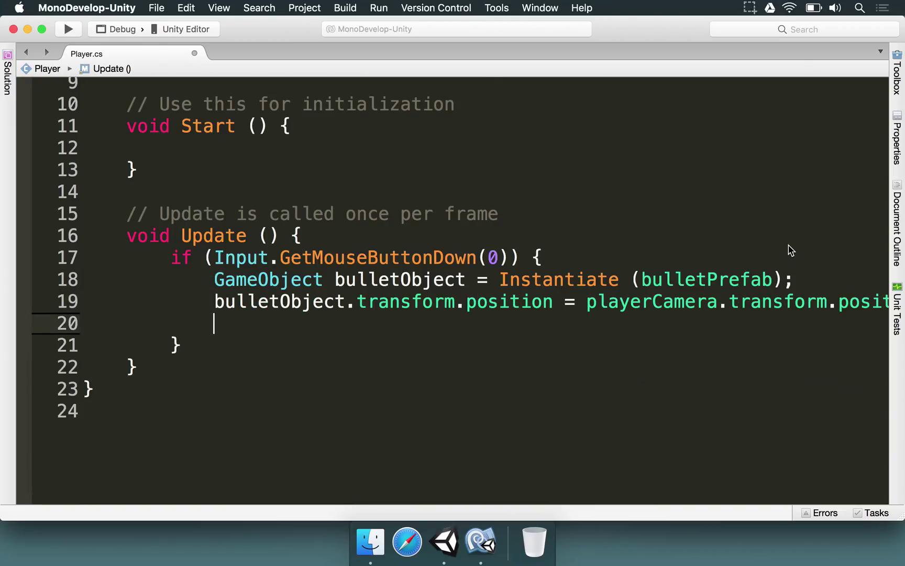
type("bulletObject.trans")
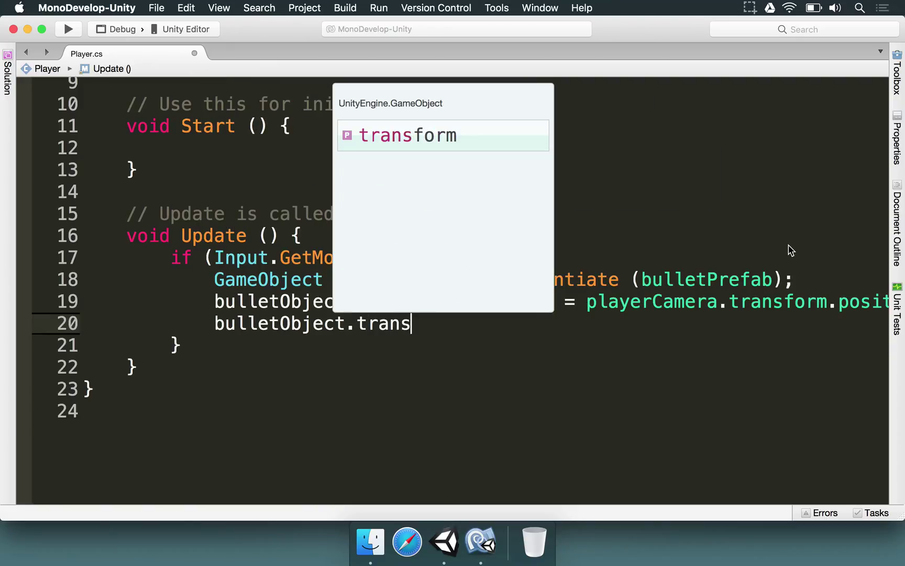
type("form.forward")
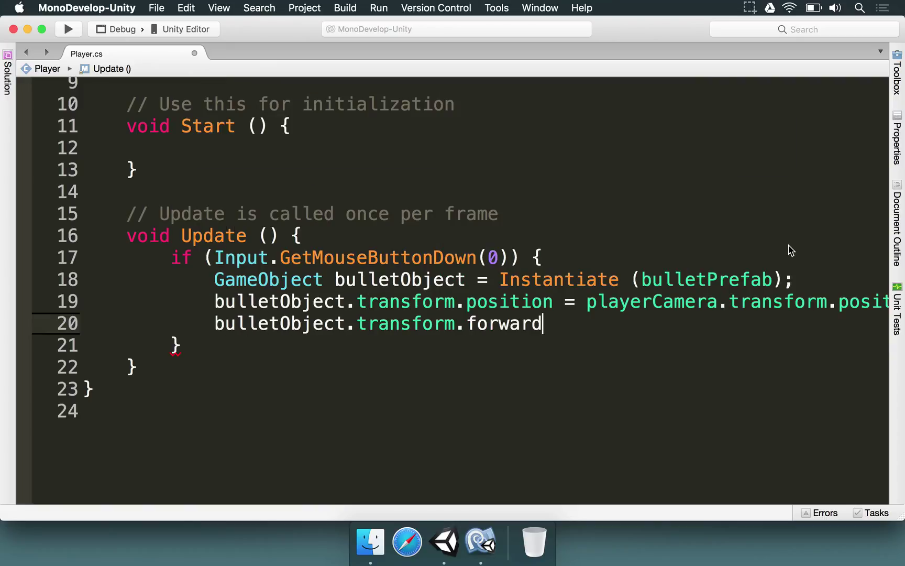
type(" = transform")
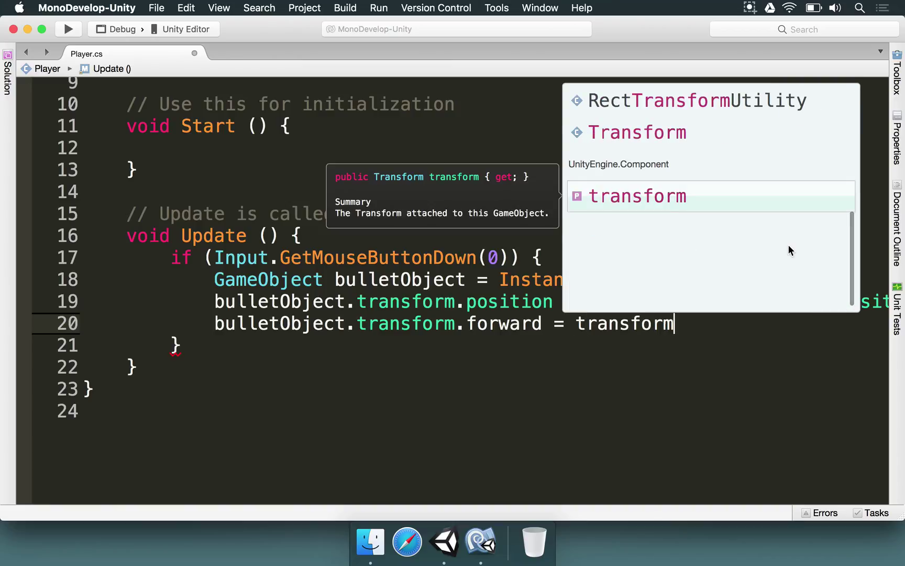
key("Escape")
type("playerC")
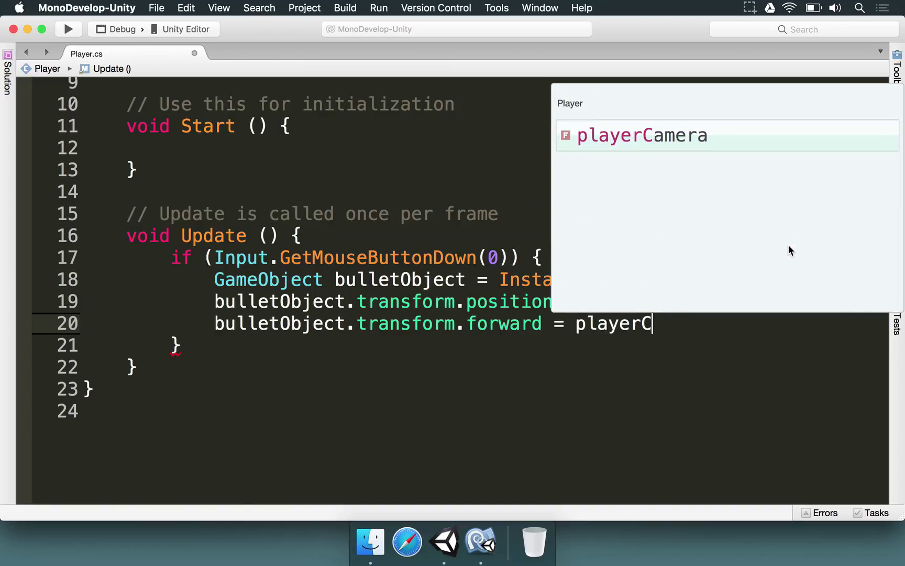
type("amera.transform.forward;")
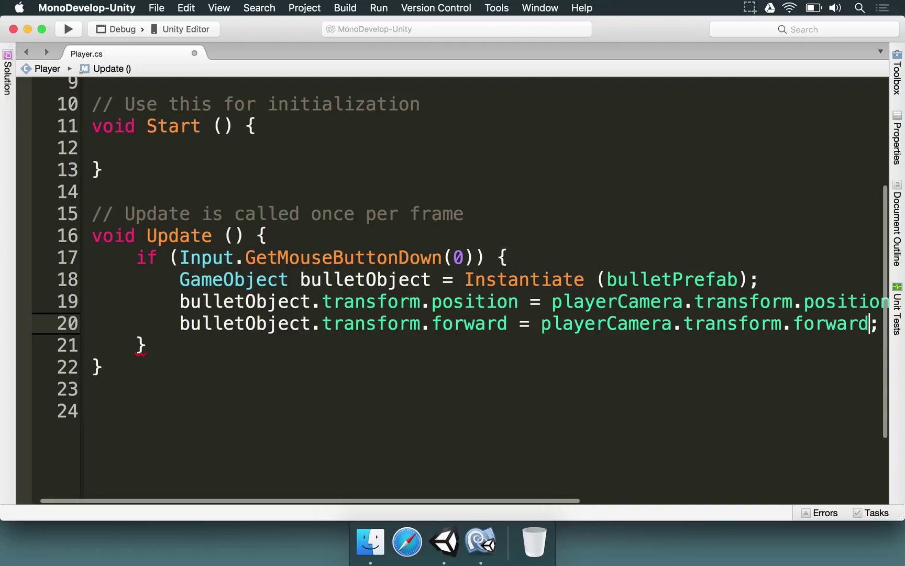
key("Right")
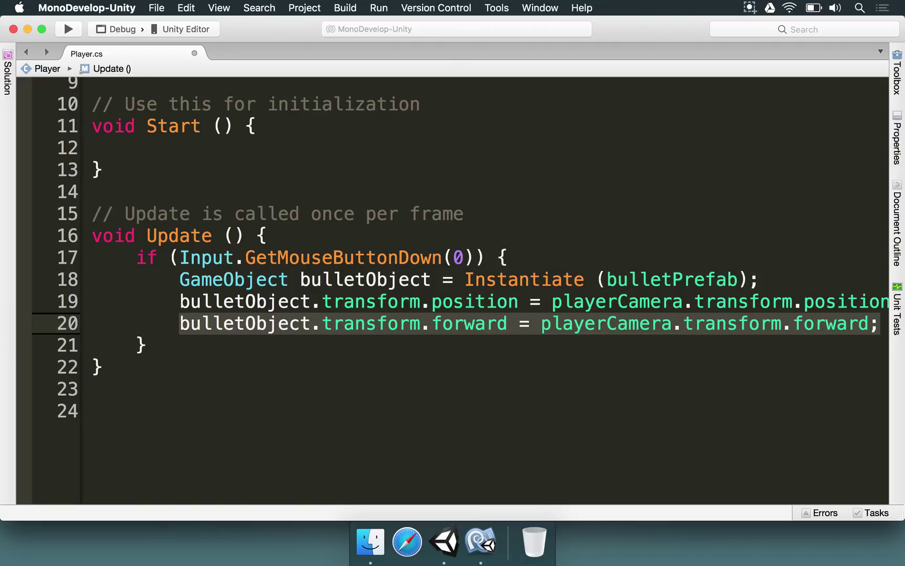
Select and compare the forward expressions on lines 19 and 20.
key("super+Left")
key("alt+shift+Right")
key("alt+shift+Right")
key("alt+shift+Right")
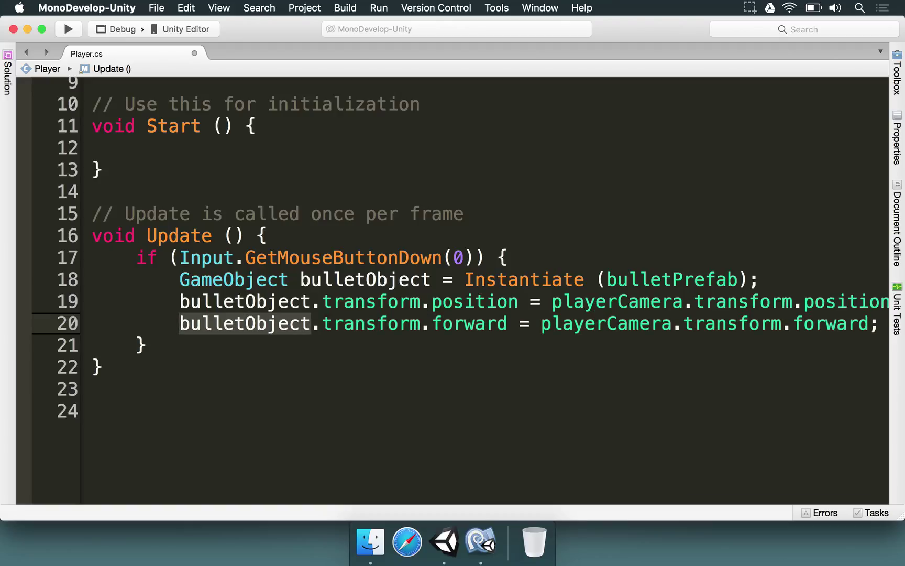
key("Up")
key("alt+Right")
key("alt+Right")
key("alt+Right")
key("Down")
key("super+shift+Right")
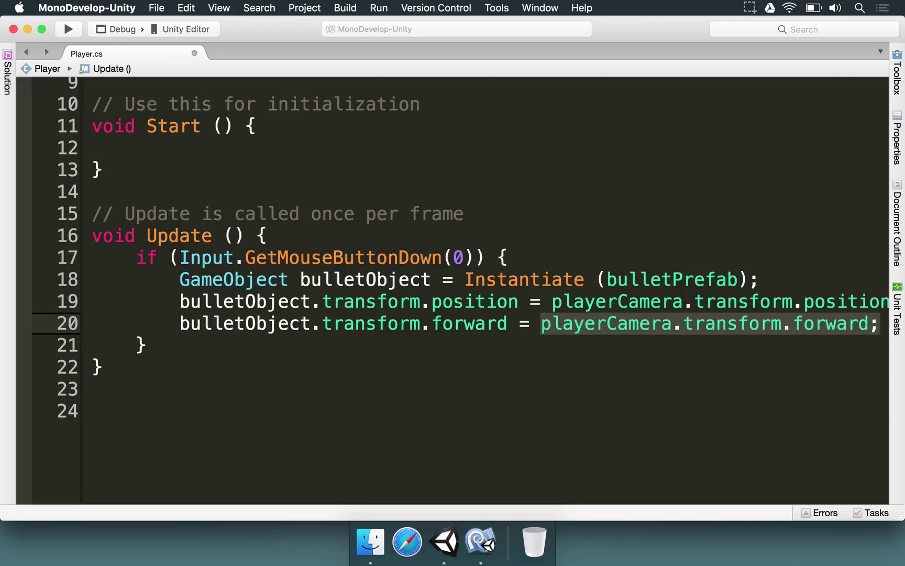